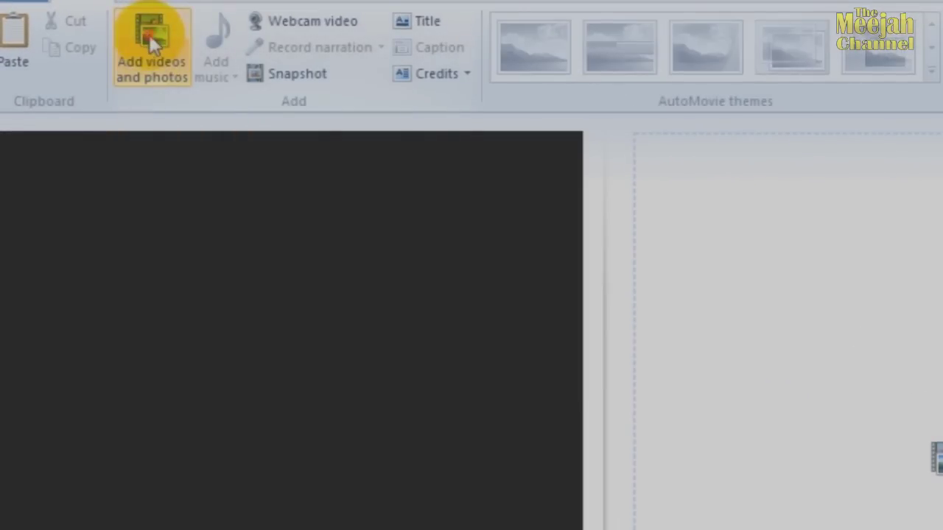
- Import the FILE0243 video from the New meejah folder into the project and play its opening seconds
{"action": "left_click", "coordinate": [150, 42]}
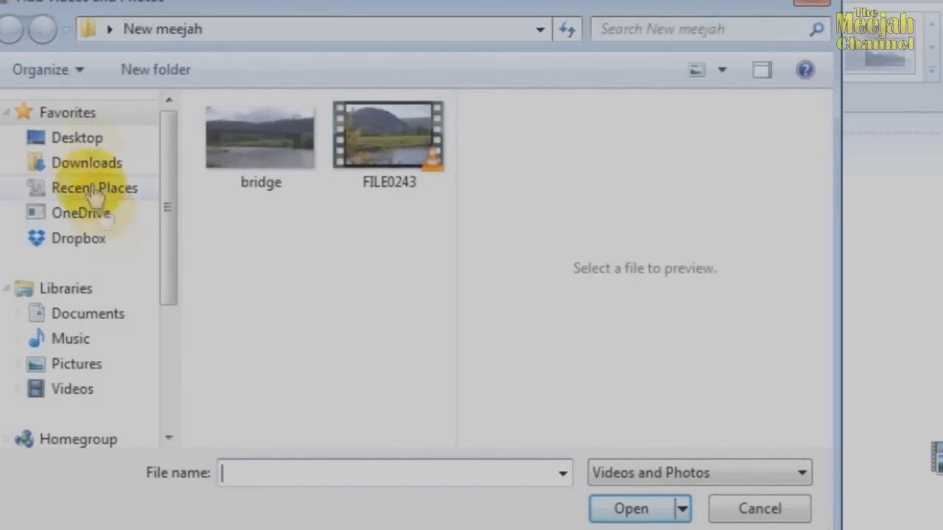
{"action": "left_click", "coordinate": [389, 142]}
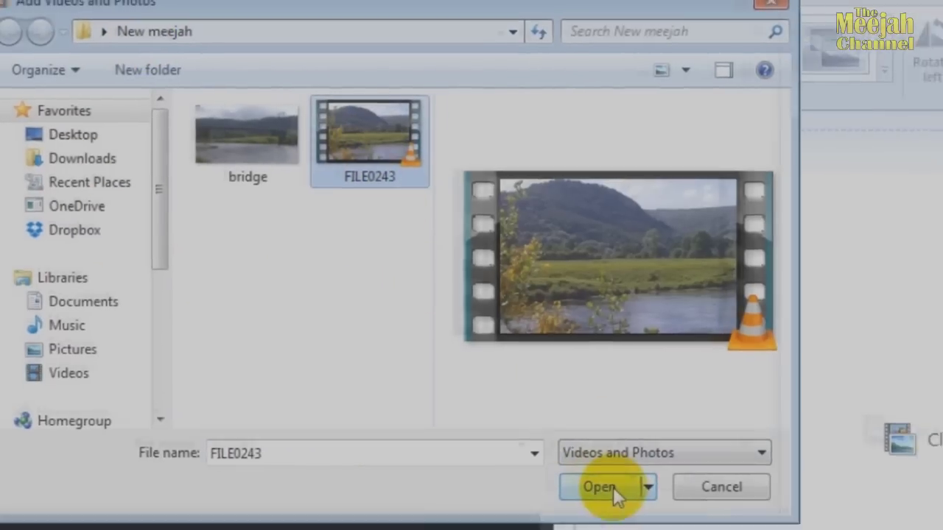
{"action": "left_click", "coordinate": [613, 487]}
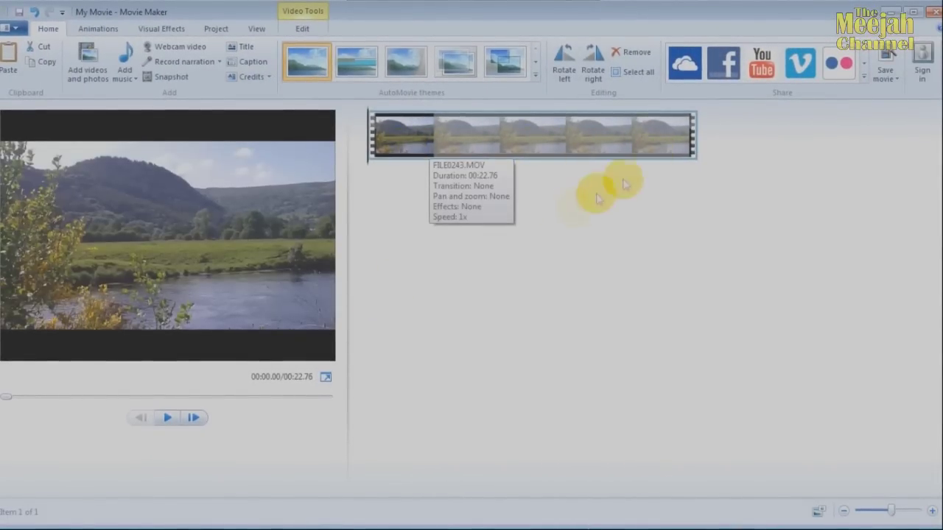
{"action": "left_click", "coordinate": [167, 417]}
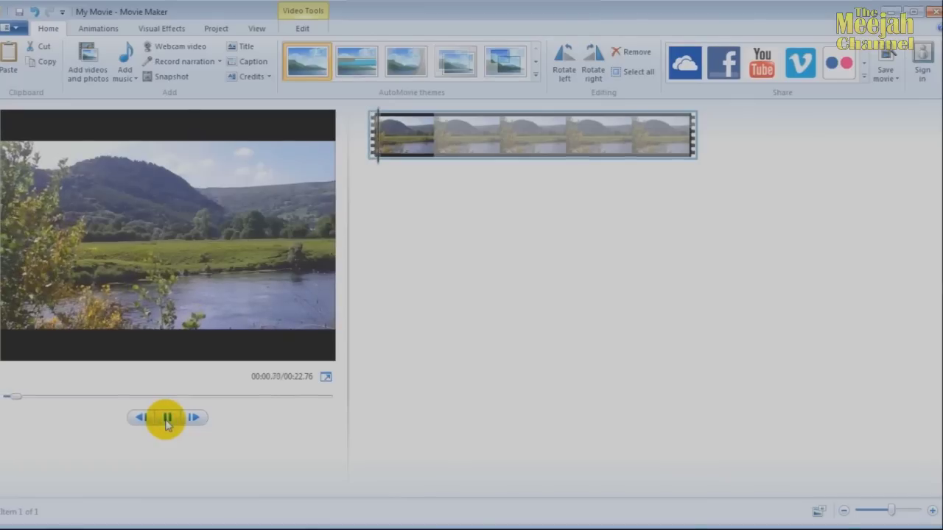
{"action": "left_click", "coordinate": [167, 418]}
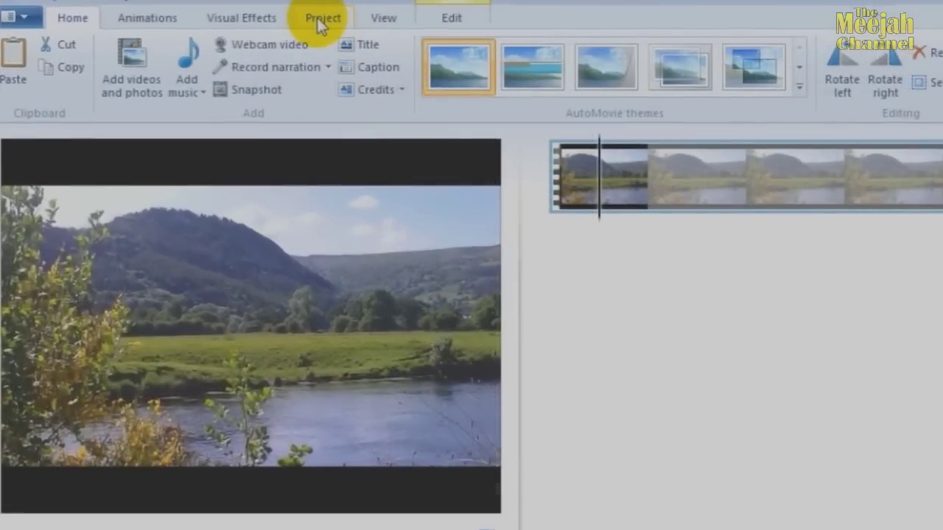
- Set the project's aspect ratio to Widescreen (16:9)
{"action": "left_click", "coordinate": [323, 18]}
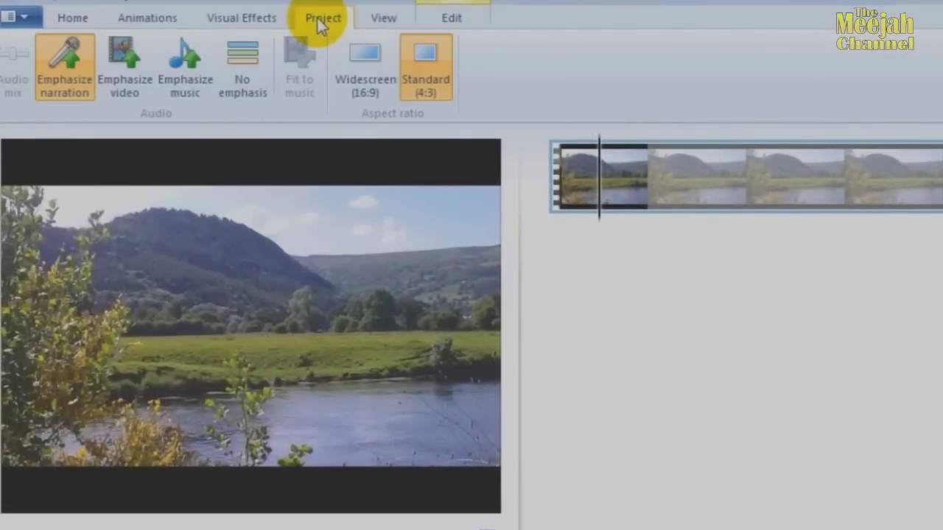
{"action": "left_click", "coordinate": [375, 87]}
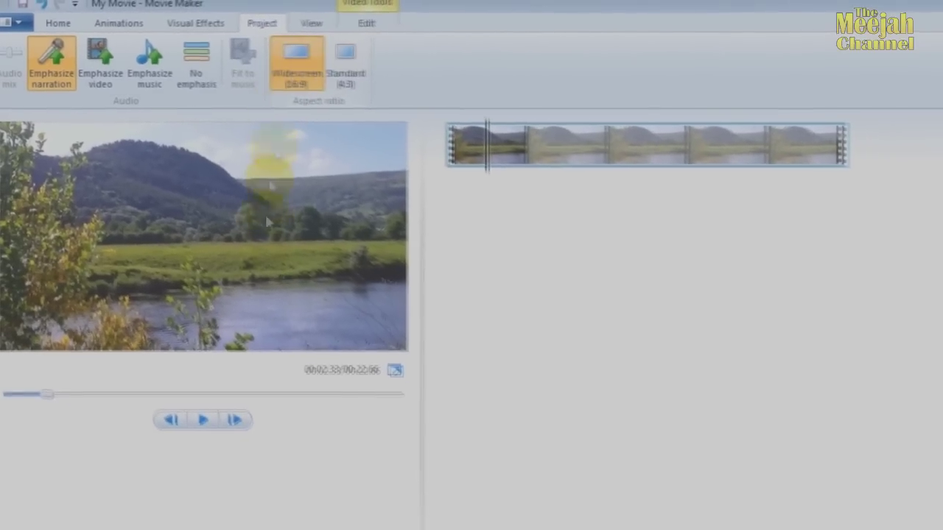
{"action": "left_click", "coordinate": [53, 26]}
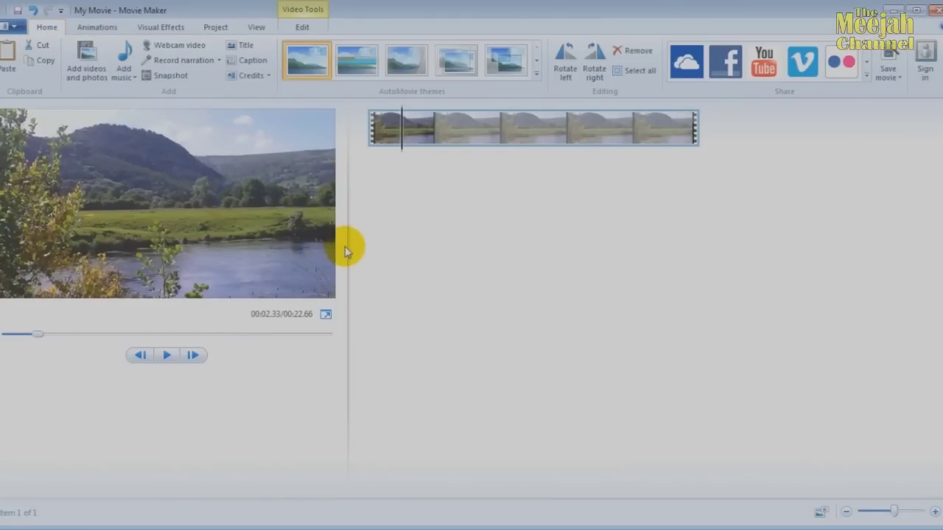
- Enlarge the video preview area by widening it towards the storyboard, and play part of the clip
{"action": "left_click_drag", "start_coordinate": [347, 246], "coordinate": [388, 263]}
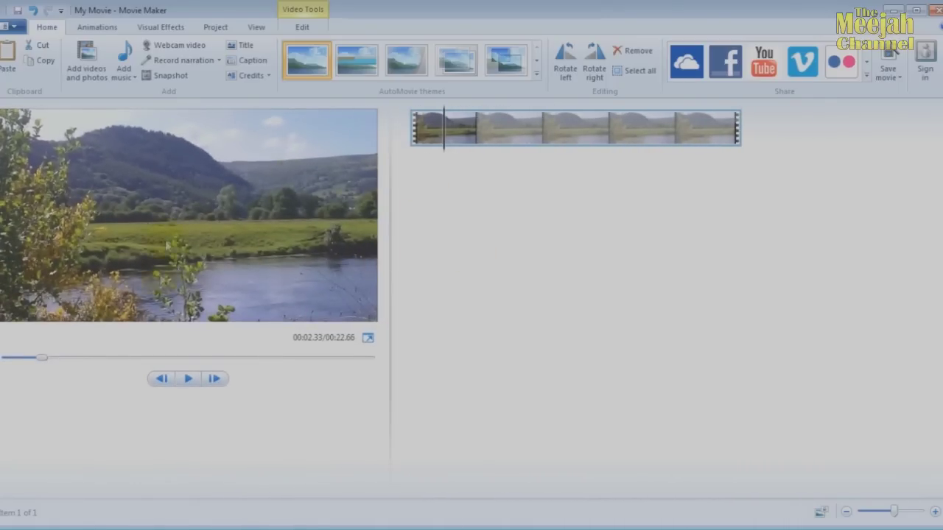
{"action": "left_click", "coordinate": [188, 380]}
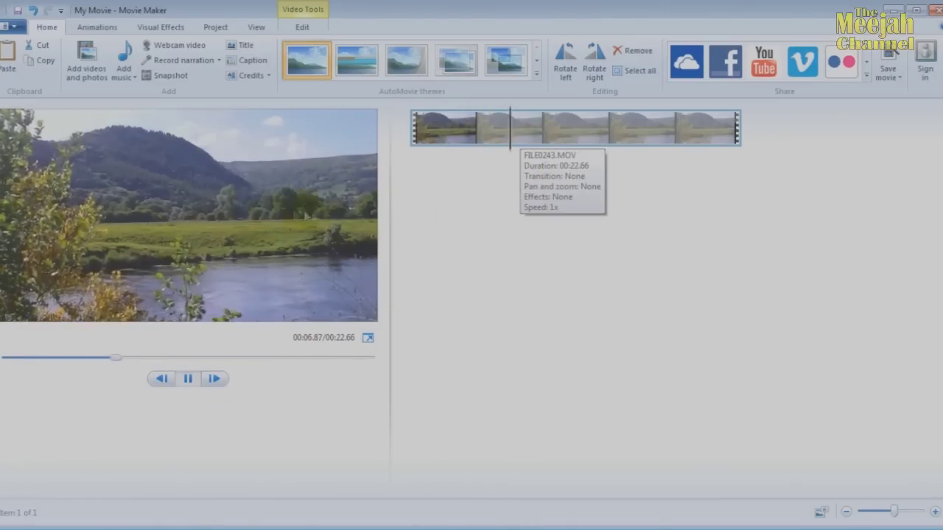
{"action": "left_click", "coordinate": [188, 379]}
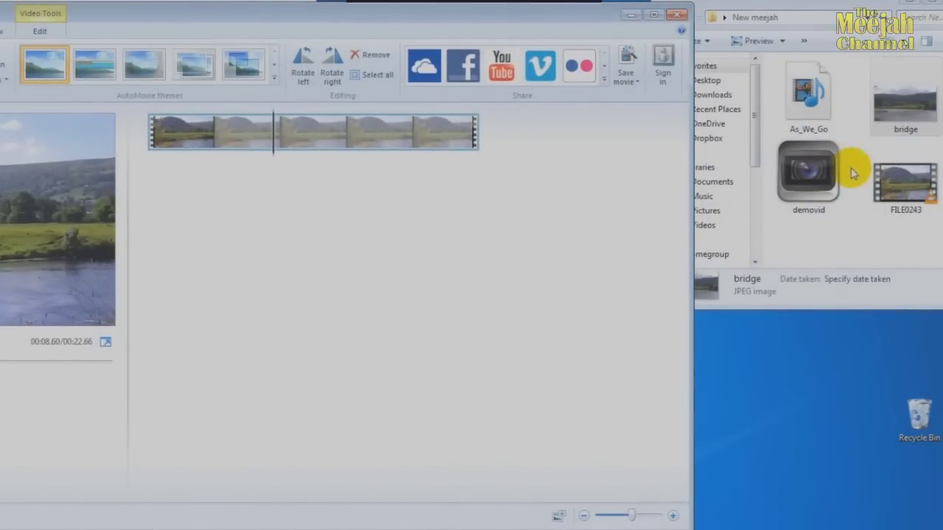
- Add the bridge photo from the New meejah folder after the video clip and play the project from its beginning
{"action": "left_click", "coordinate": [901, 106]}
{"action": "left_click_drag", "start_coordinate": [809, 96], "coordinate": [549, 164]}
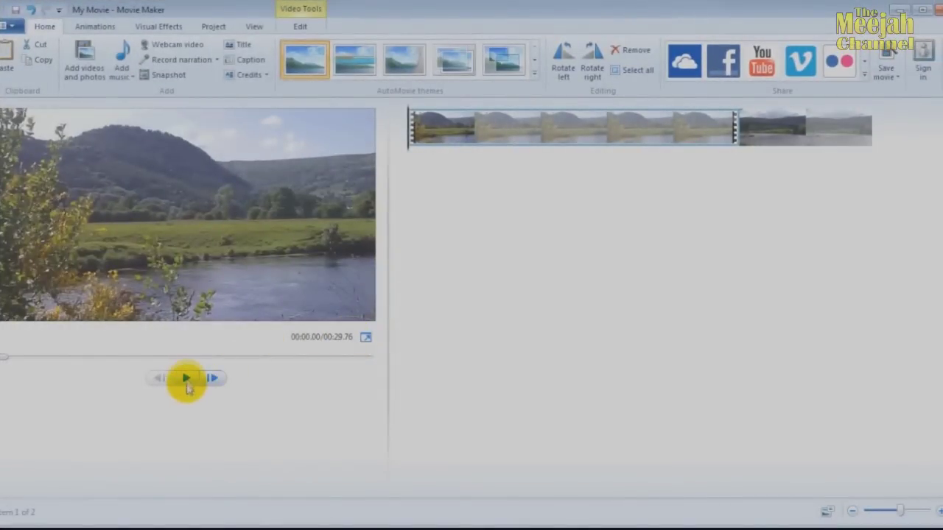
{"action": "left_click", "coordinate": [186, 379]}
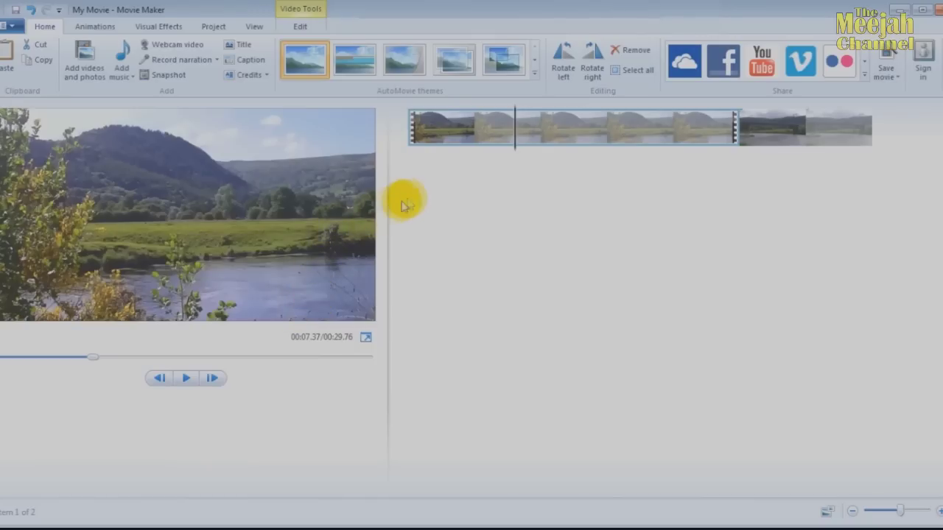
- Show the volume control for the FILE0243 clip and play part of the clip
{"action": "left_click", "coordinate": [480, 133]}
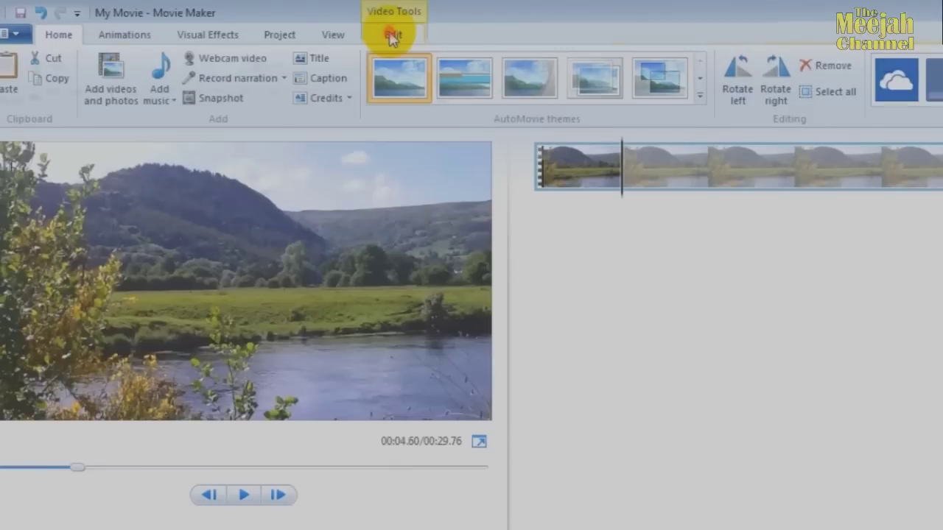
{"action": "left_click", "coordinate": [391, 36]}
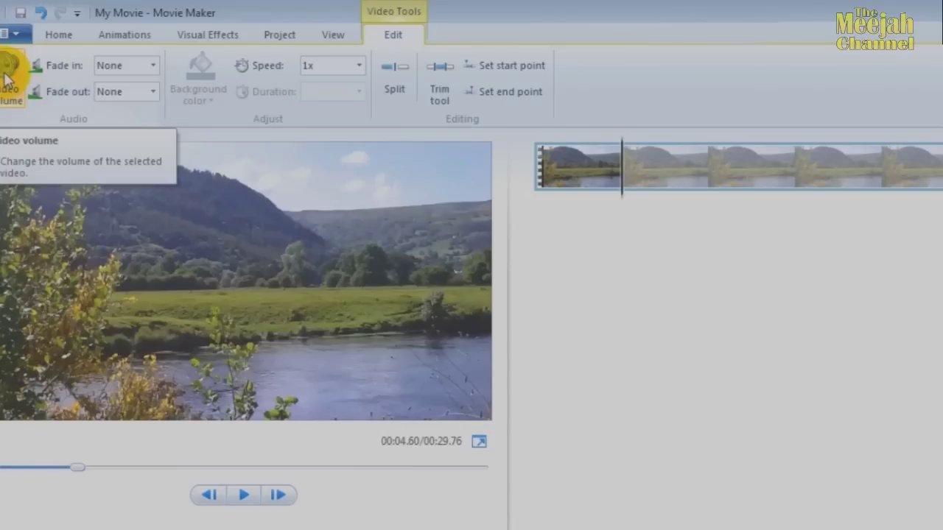
{"action": "left_click", "coordinate": [11, 89]}
{"action": "left_click", "coordinate": [6, 79]}
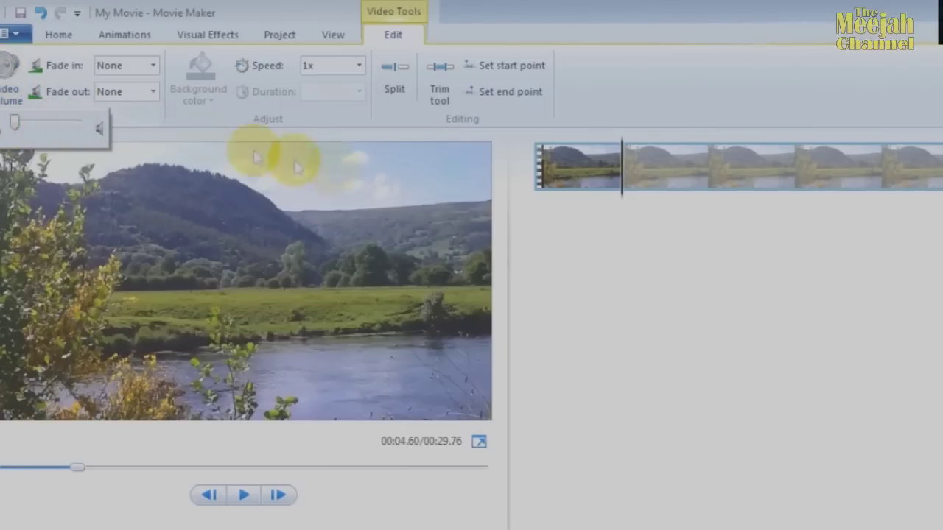
{"action": "left_click", "coordinate": [59, 35]}
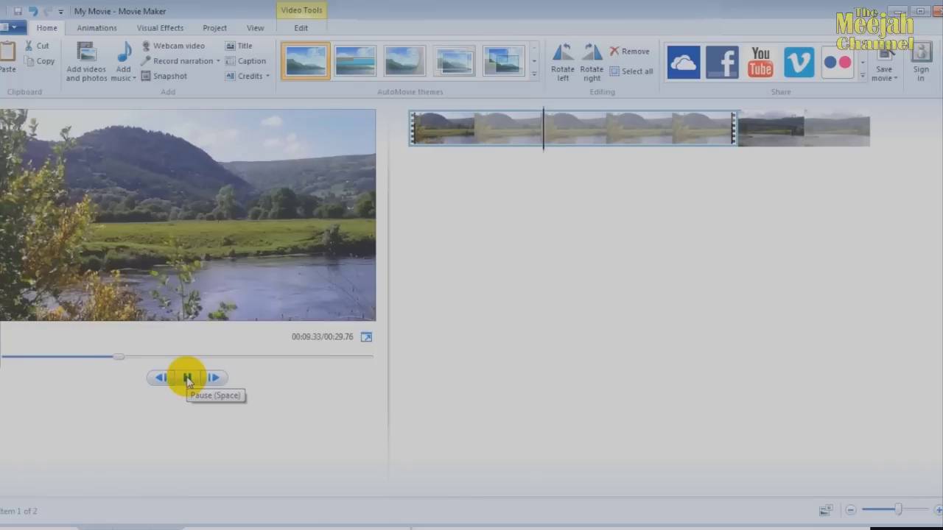
{"action": "left_click", "coordinate": [188, 378]}
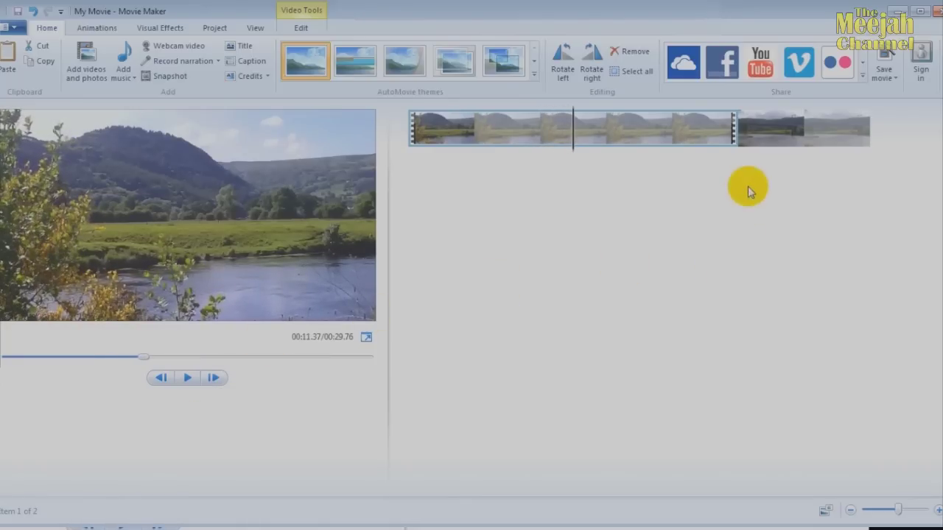
- Move the bridge photo ahead of the video clip and return it to the end of the storyboard
{"action": "left_click_drag", "start_coordinate": [780, 126], "coordinate": [436, 147]}
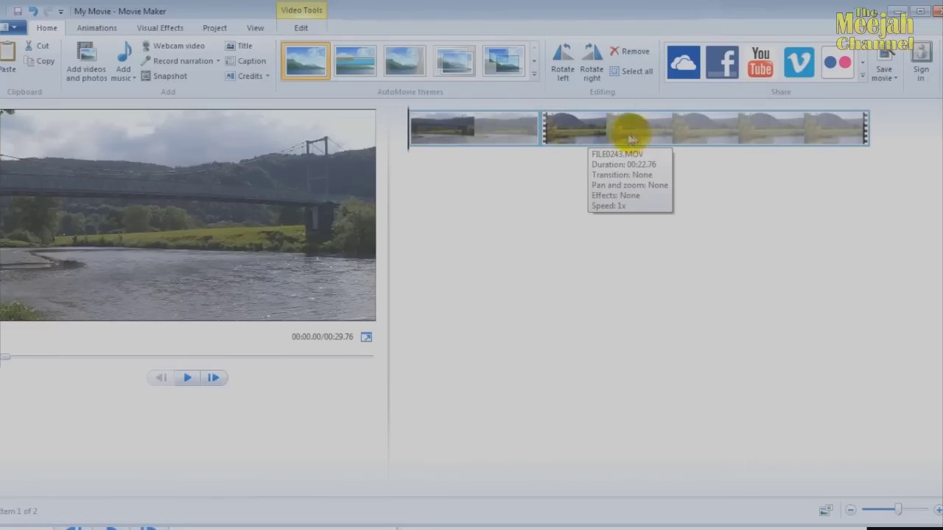
{"action": "left_click_drag", "start_coordinate": [447, 135], "coordinate": [888, 150]}
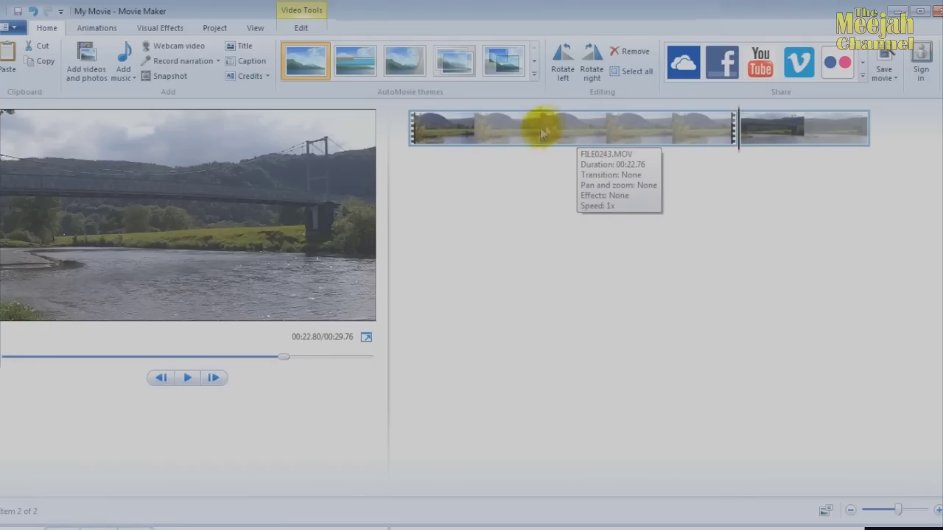
- Split the FILE0243 clip at about 13.30 seconds and play across the split
{"action": "left_click", "coordinate": [427, 134]}
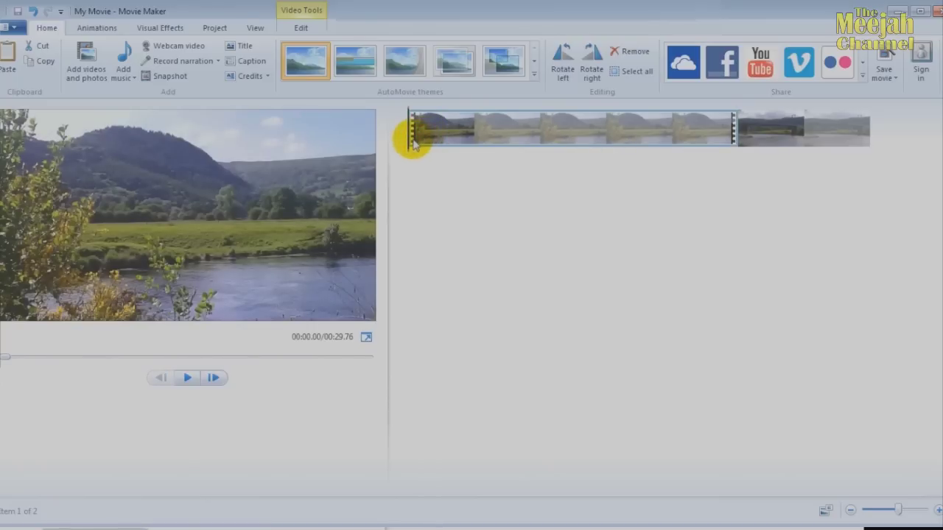
{"action": "left_click_drag", "start_coordinate": [409, 142], "coordinate": [585, 148]}
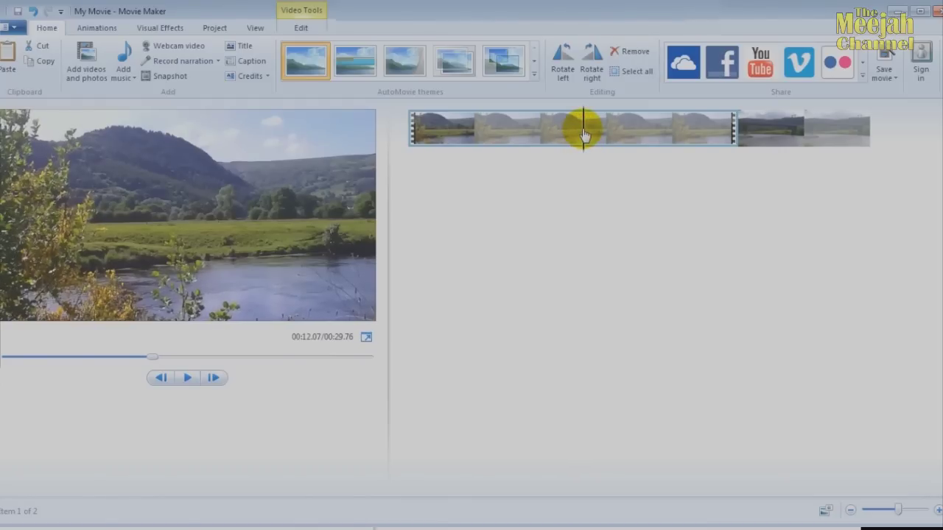
{"action": "left_click_drag", "start_coordinate": [582, 137], "coordinate": [602, 137]}
{"action": "left_click", "coordinate": [301, 27]}
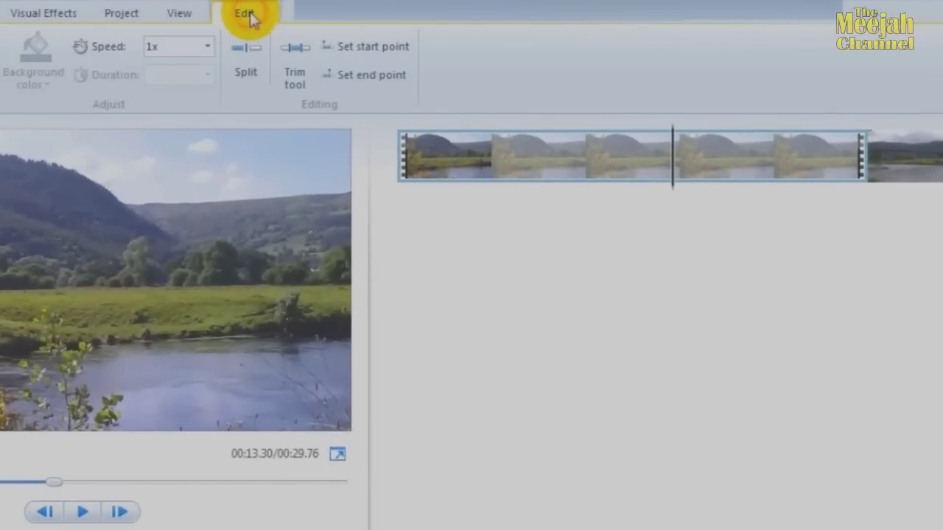
{"action": "left_click", "coordinate": [246, 65]}
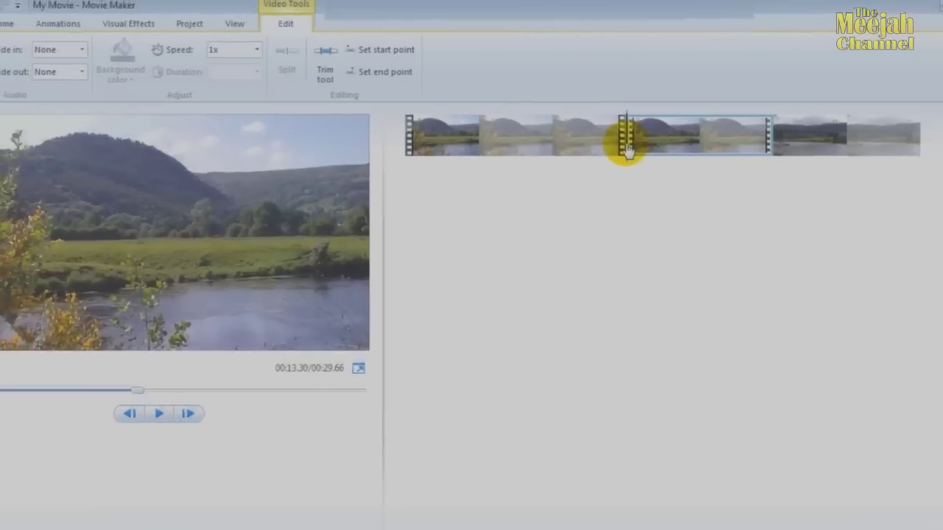
{"action": "left_click", "coordinate": [601, 149]}
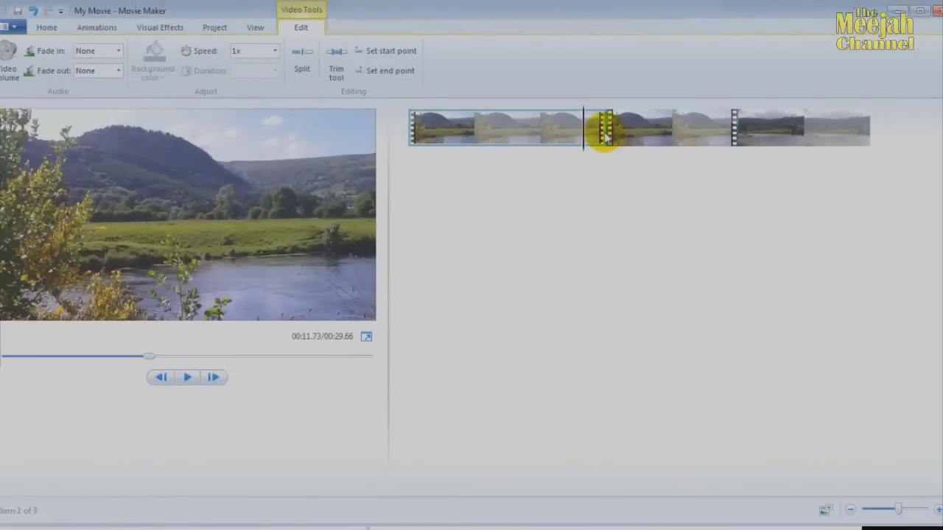
{"action": "left_click", "coordinate": [189, 377]}
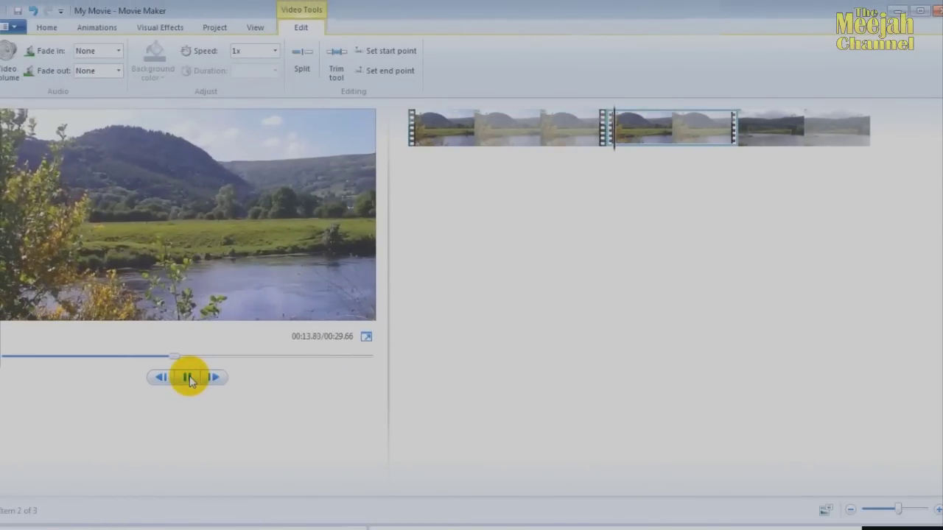
{"action": "left_click", "coordinate": [189, 377]}
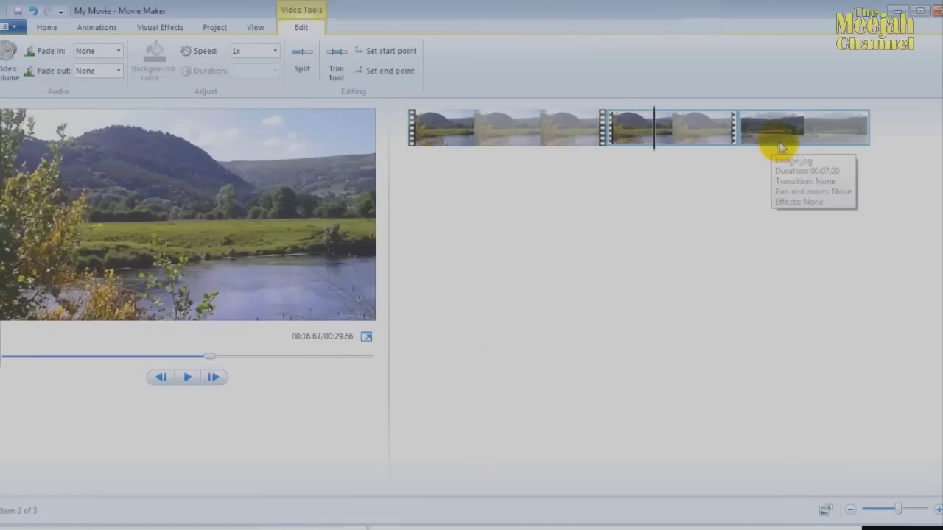
- Move the bridge photo between the two halves of the split video and play the new sequence
{"action": "left_click_drag", "start_coordinate": [821, 131], "coordinate": [606, 138]}
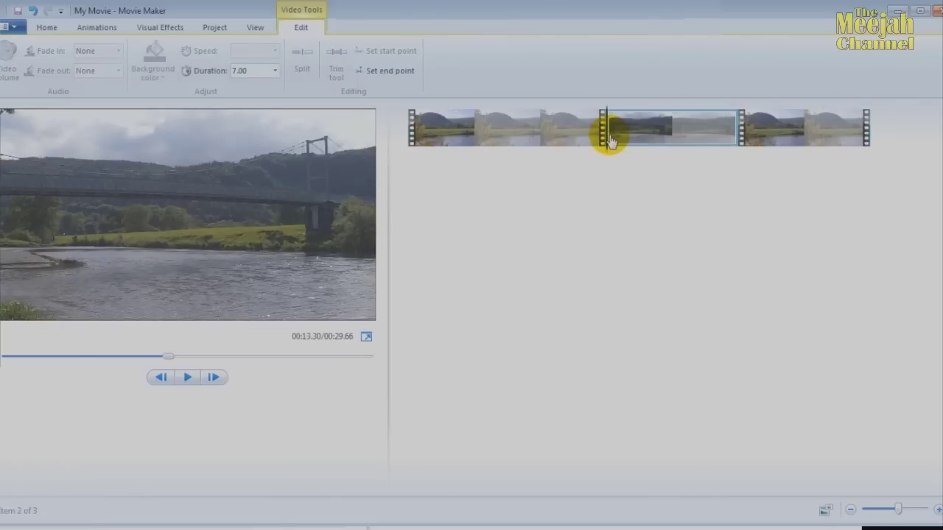
{"action": "left_click", "coordinate": [187, 377]}
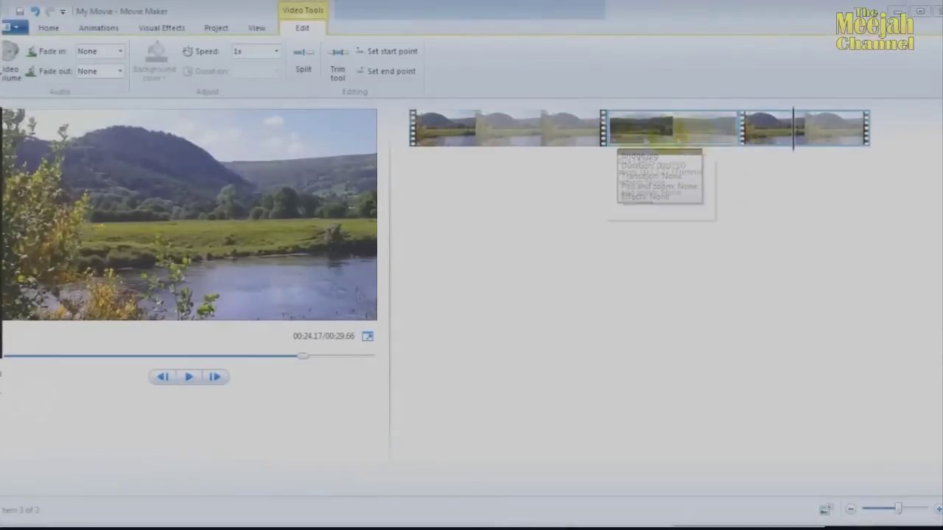
- Browse the available transitions and apply the Dissolves transition shown as overlapping frames to the first video clip
{"action": "left_click_drag", "start_coordinate": [796, 134], "coordinate": [594, 139]}
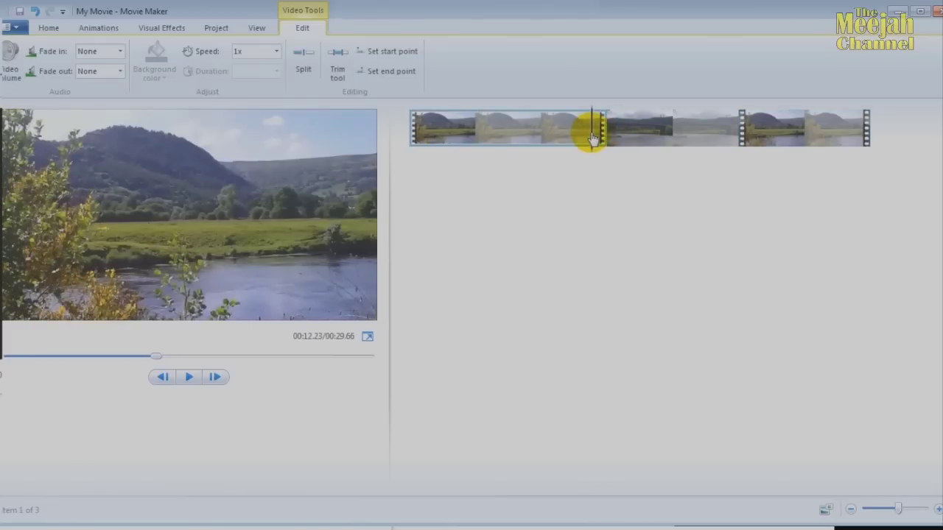
{"action": "left_click", "coordinate": [50, 30]}
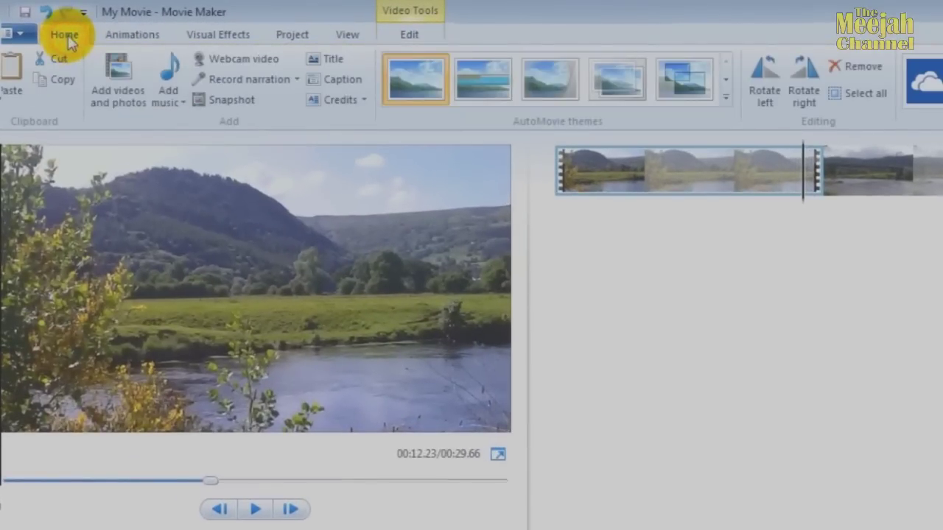
{"action": "left_click", "coordinate": [132, 37]}
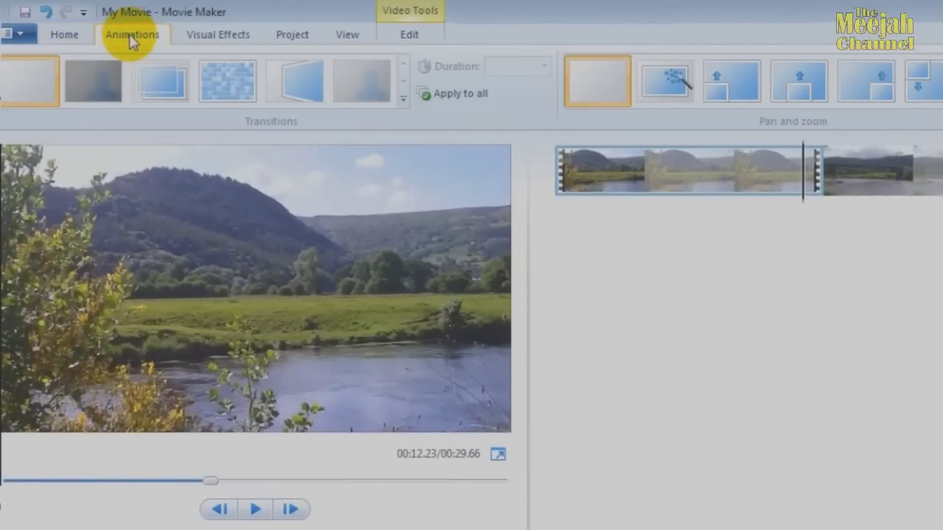
{"action": "left_click", "coordinate": [403, 98]}
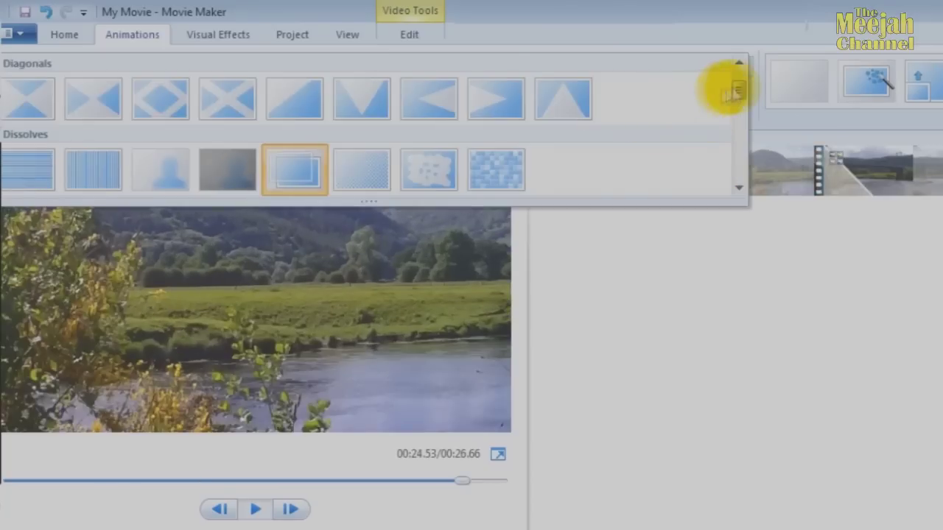
{"action": "left_click_drag", "start_coordinate": [728, 84], "coordinate": [743, 95]}
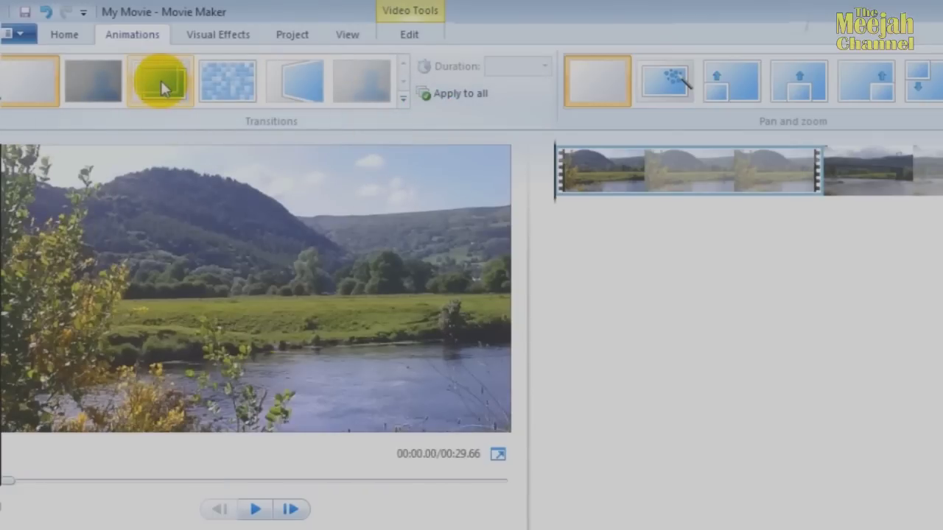
{"action": "left_click", "coordinate": [164, 87]}
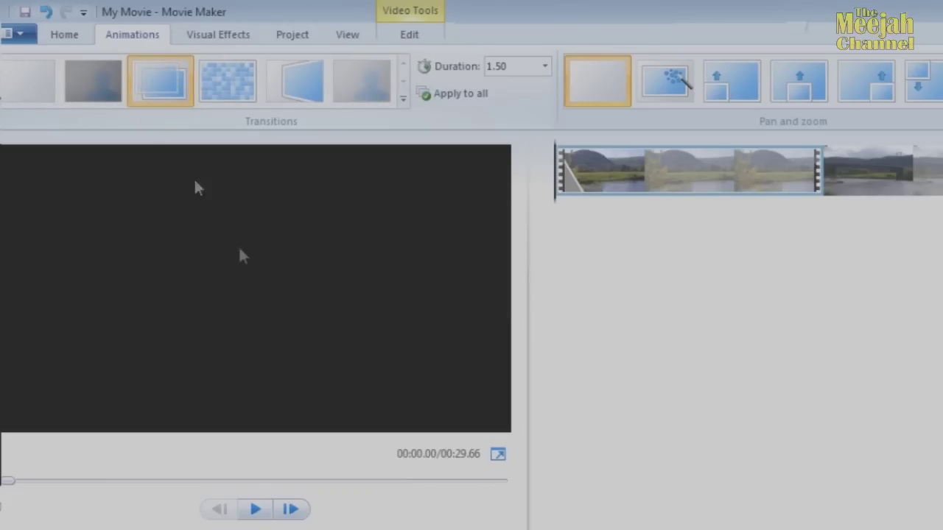
- Apply the Crossfade transition to the bridge photo and preview the transitions at the movie's start and into the photo
{"action": "left_click", "coordinate": [274, 509]}
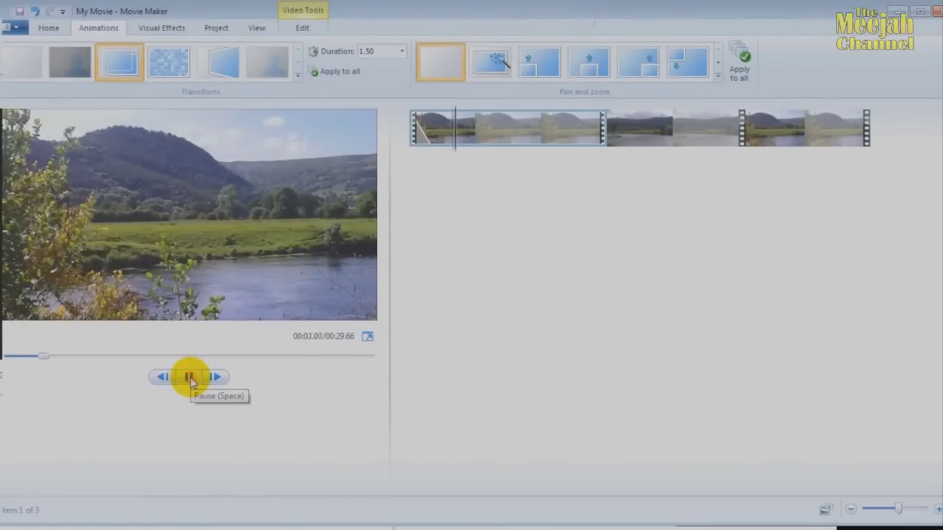
{"action": "left_click", "coordinate": [639, 130]}
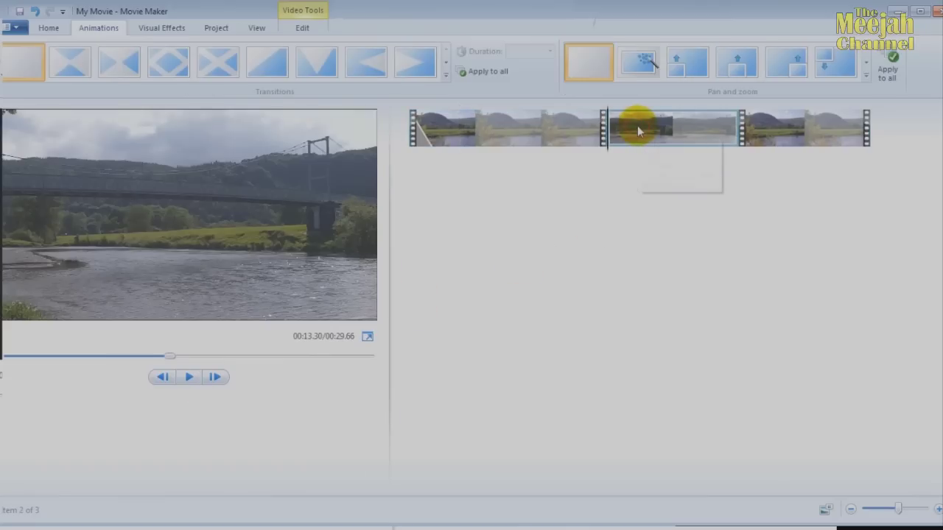
{"action": "left_click", "coordinate": [447, 69]}
{"action": "left_click", "coordinate": [447, 69]}
{"action": "left_click", "coordinate": [267, 63]}
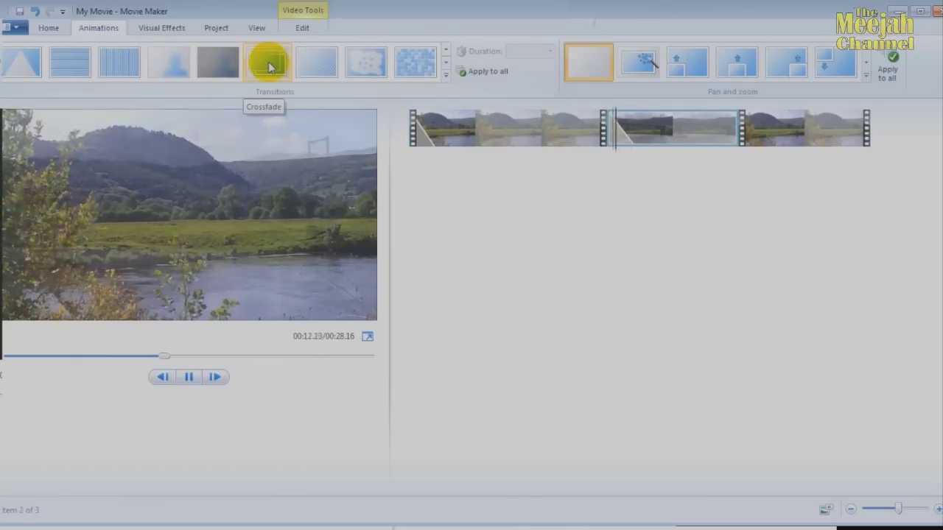
{"action": "left_click", "coordinate": [587, 145]}
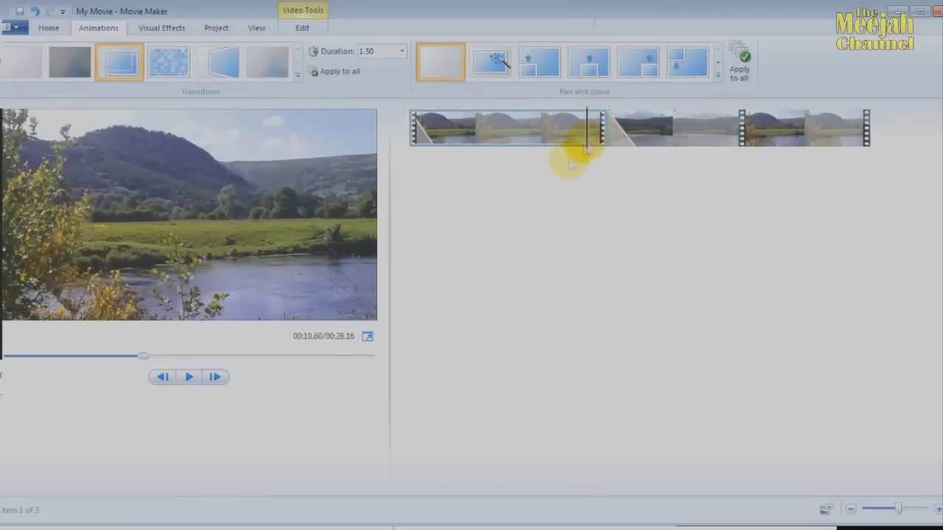
{"action": "left_click", "coordinate": [190, 379]}
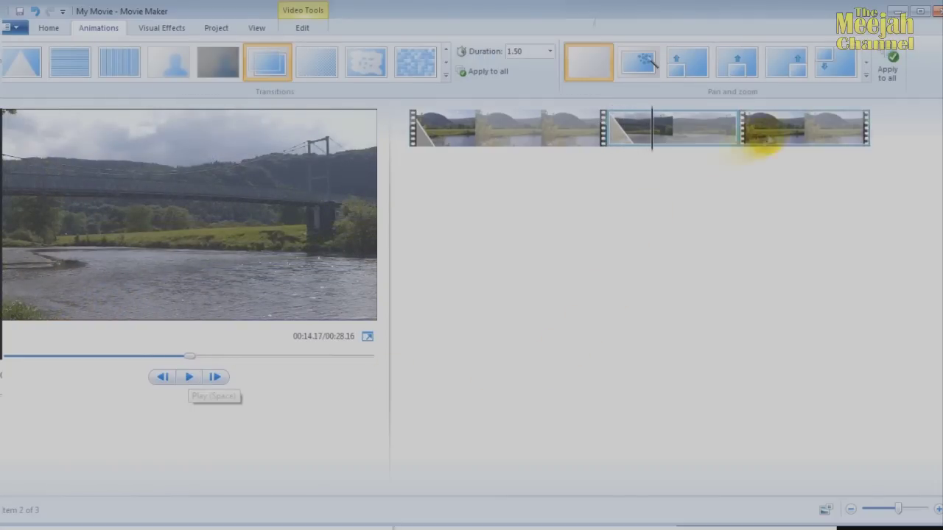
- Apply the Crossfade transition to the last video clip
{"action": "left_click", "coordinate": [768, 139]}
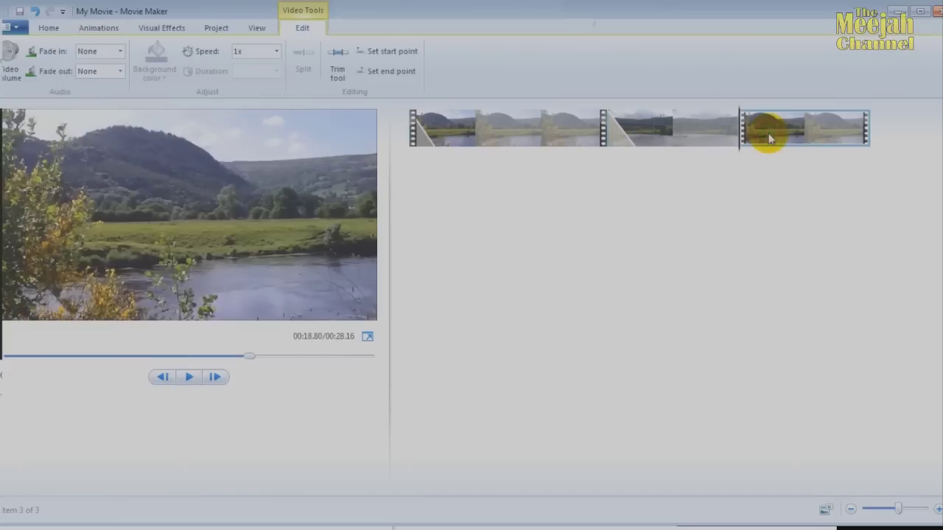
{"action": "left_click", "coordinate": [110, 30]}
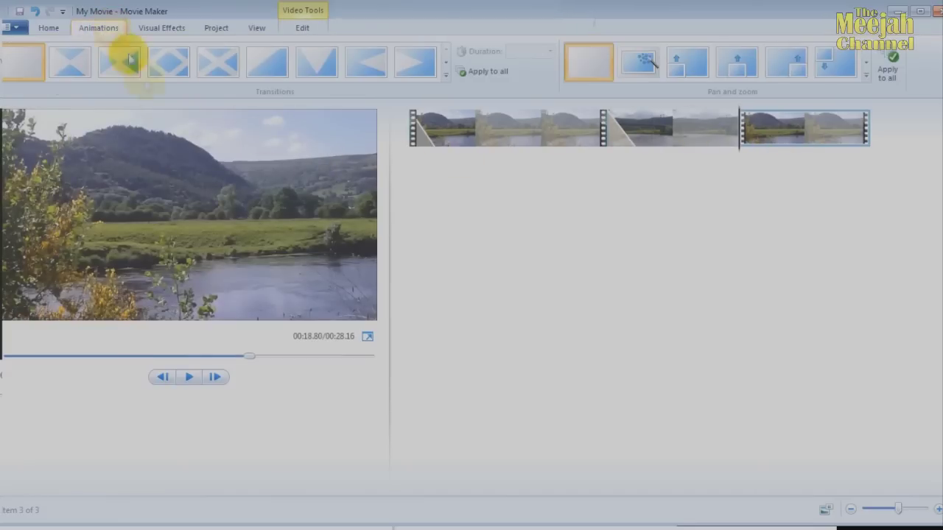
{"action": "left_click", "coordinate": [446, 74]}
{"action": "left_click", "coordinate": [221, 76]}
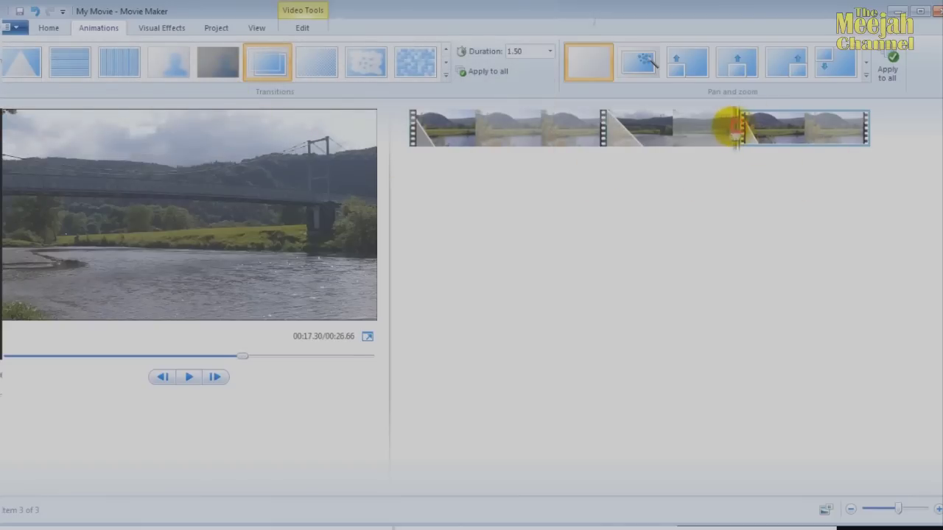
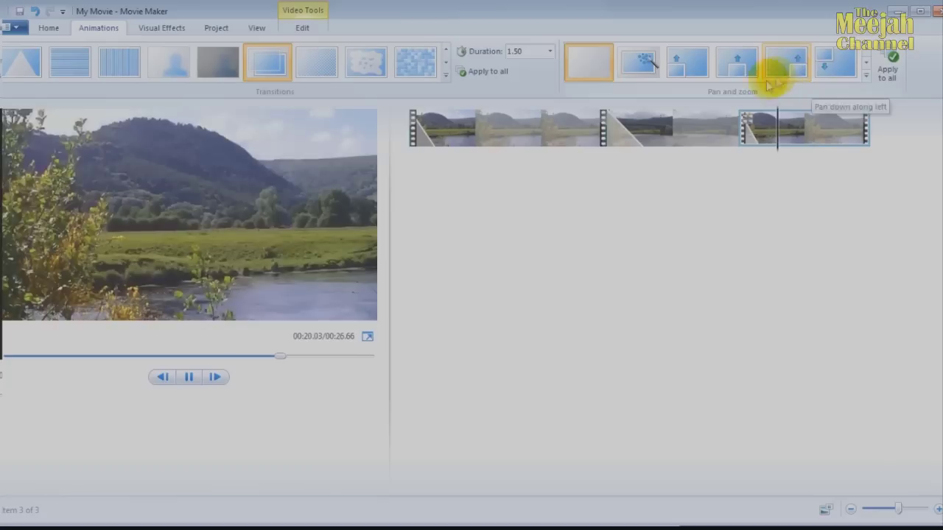
- Apply the upward pan along the left side to the first video clip and play it
{"action": "left_click", "coordinate": [460, 130]}
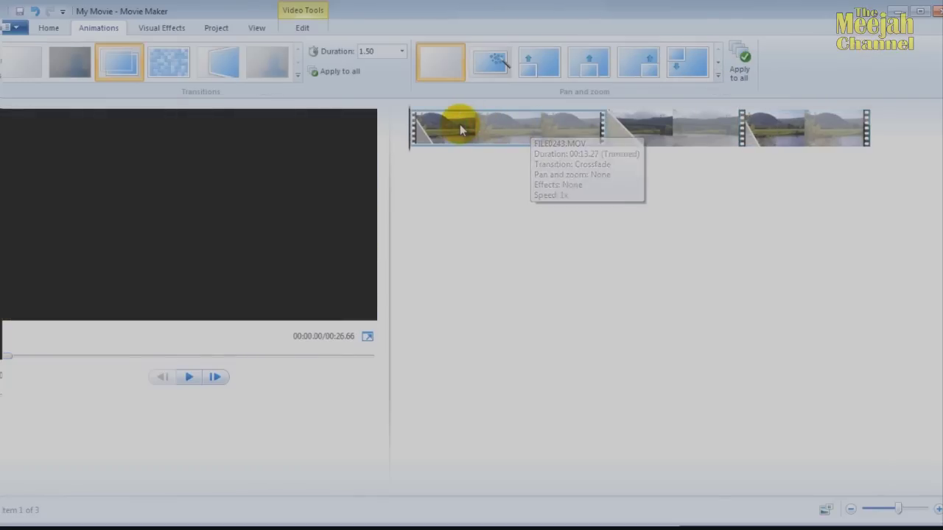
{"action": "left_click", "coordinate": [541, 72]}
{"action": "left_click", "coordinate": [189, 377]}
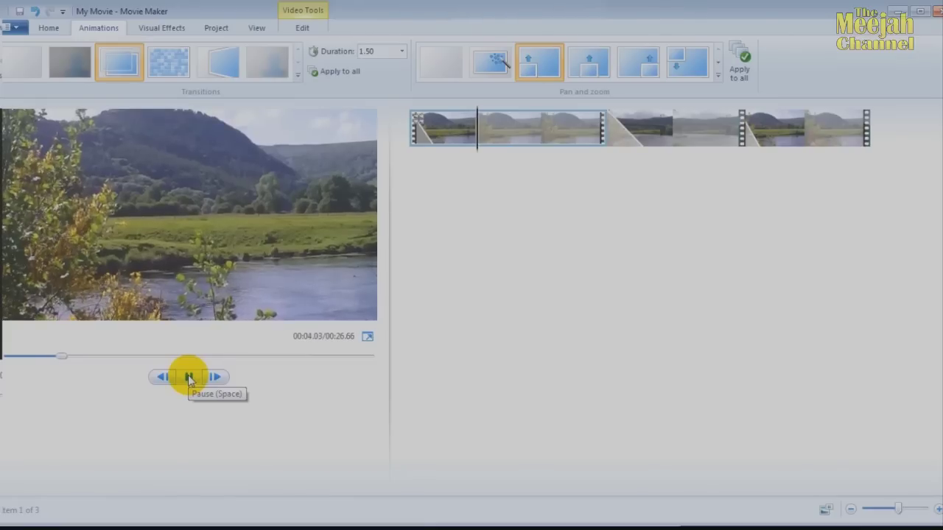
- Apply the Pan right effect to the bridge photo and play it through to the last clip
{"action": "left_click", "coordinate": [641, 133]}
{"action": "left_click", "coordinate": [866, 64]}
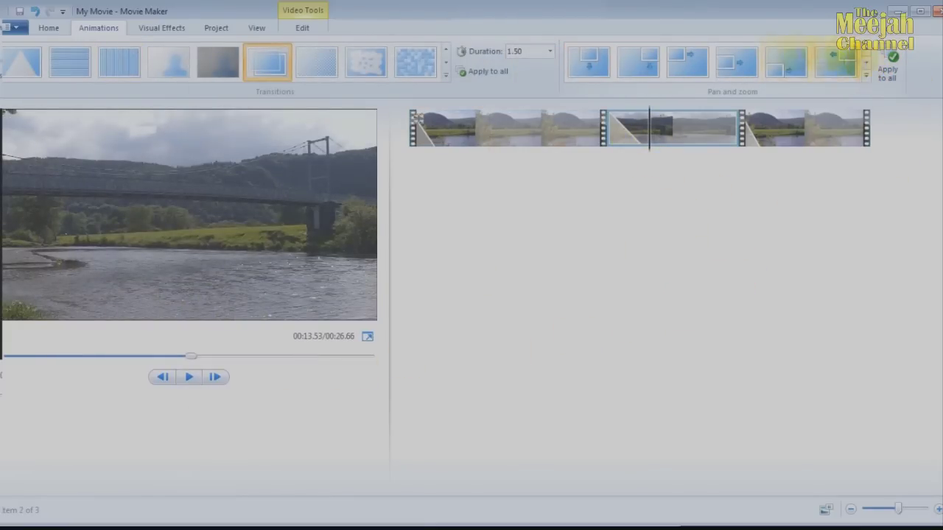
{"action": "left_click", "coordinate": [728, 63]}
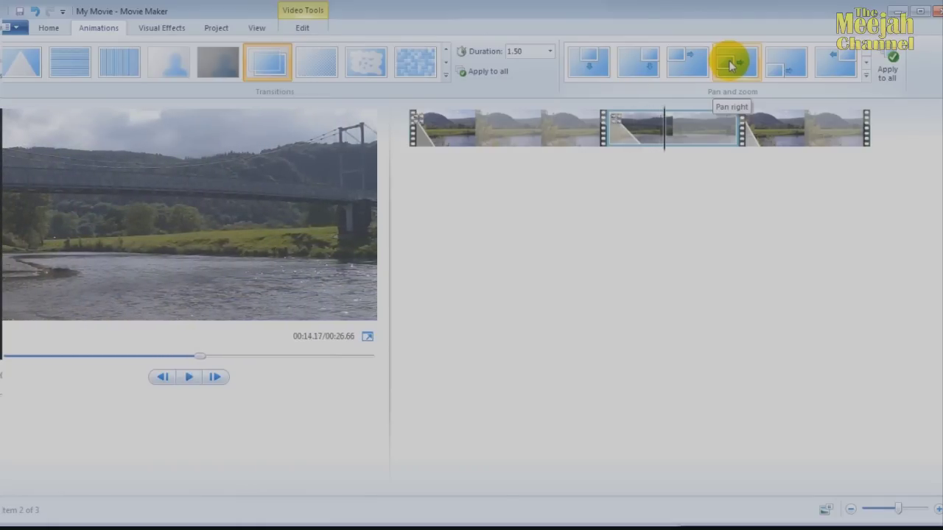
{"action": "left_click", "coordinate": [731, 64]}
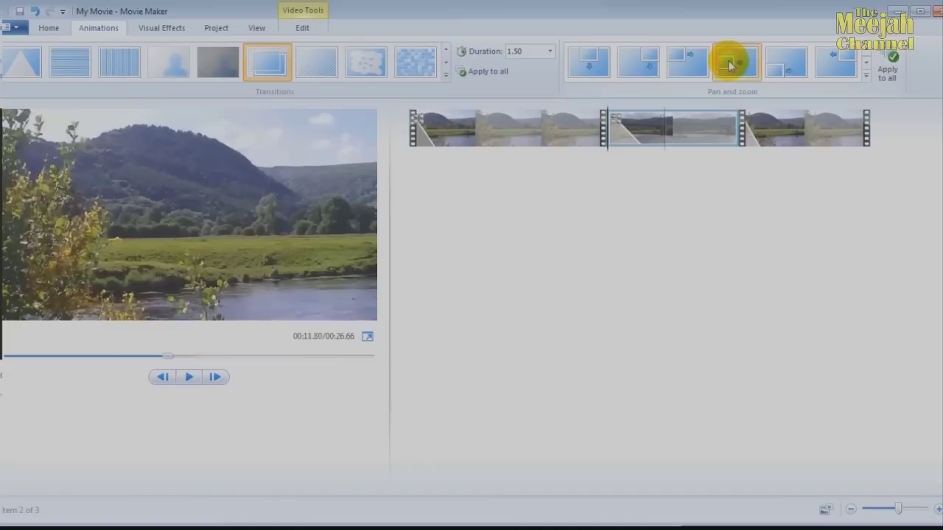
{"action": "left_click", "coordinate": [189, 378]}
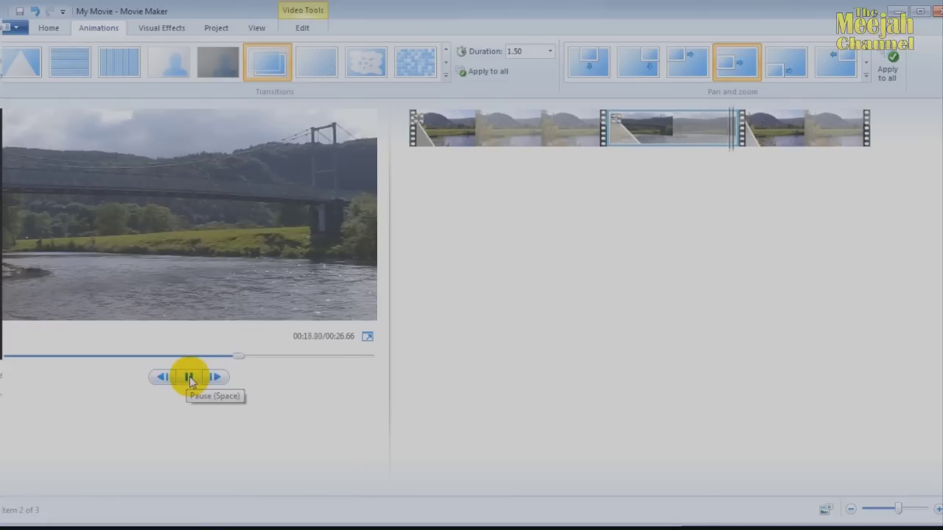
{"action": "left_click", "coordinate": [190, 377]}
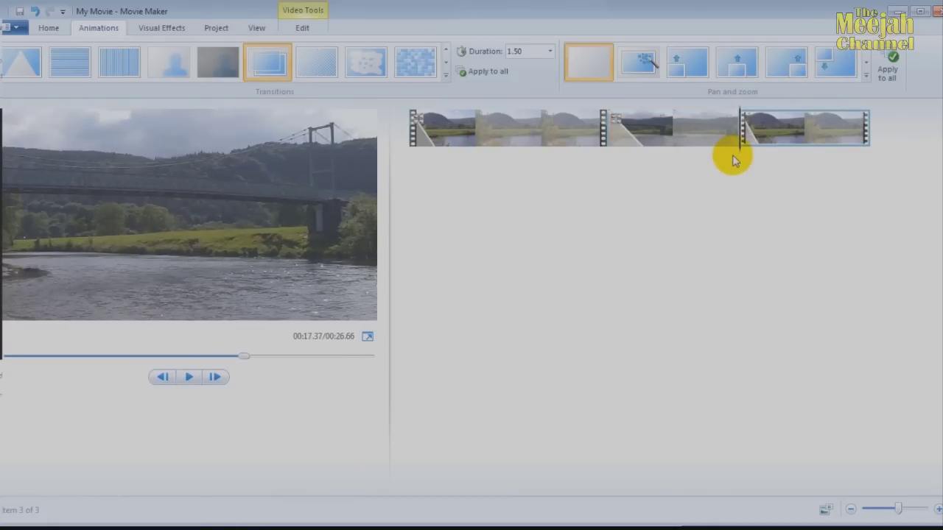
- Apply the Pan down along left effect to the last video clip
{"action": "double_click", "coordinate": [779, 135]}
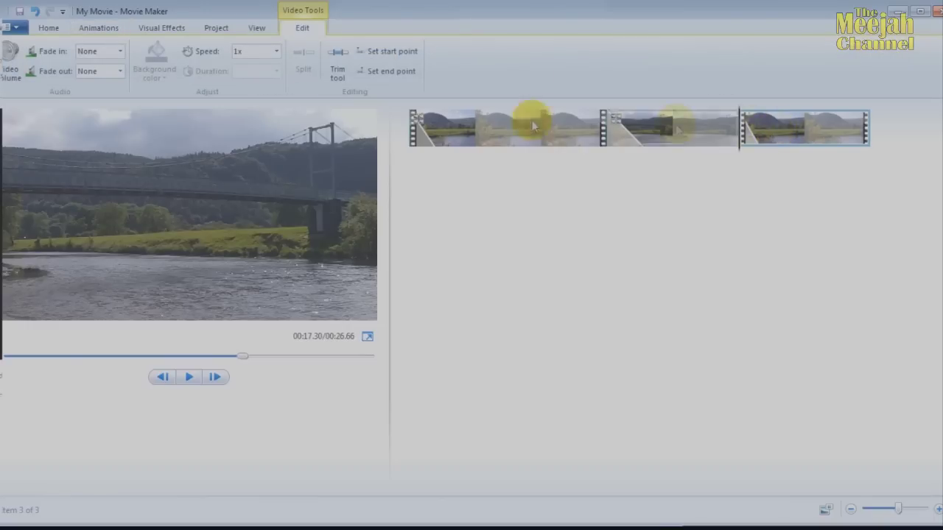
{"action": "left_click", "coordinate": [98, 28]}
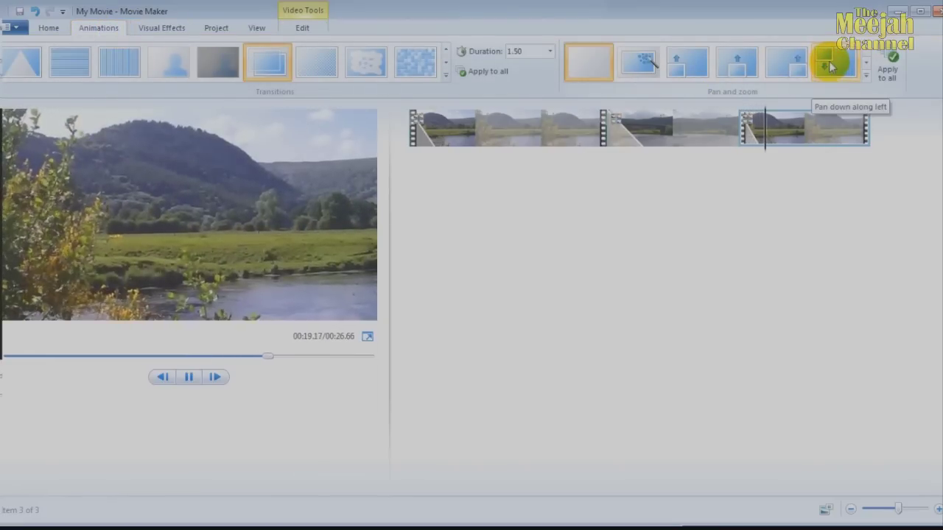
{"action": "left_click", "coordinate": [831, 67]}
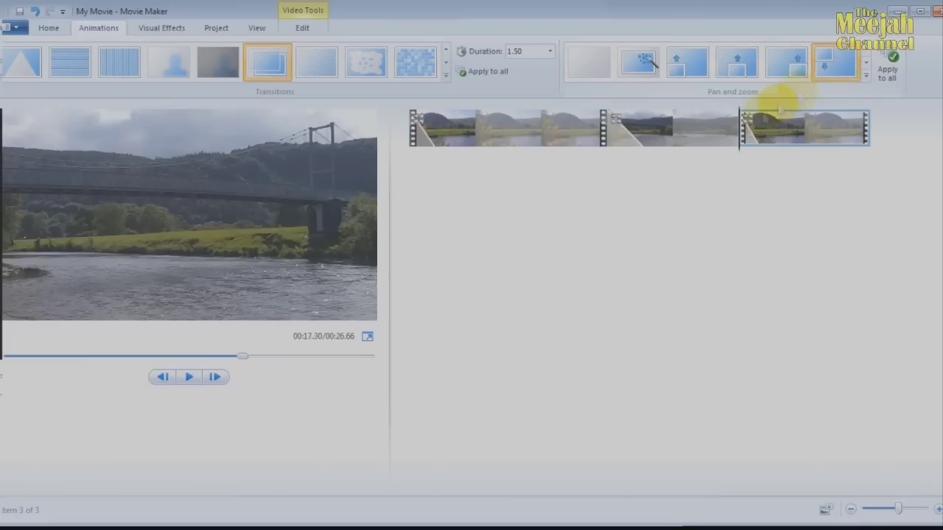
- Play the movie from late in the first clip through the bridge photo to the last clip, reviewing the pans and crossfades
{"action": "left_click", "coordinate": [560, 131]}
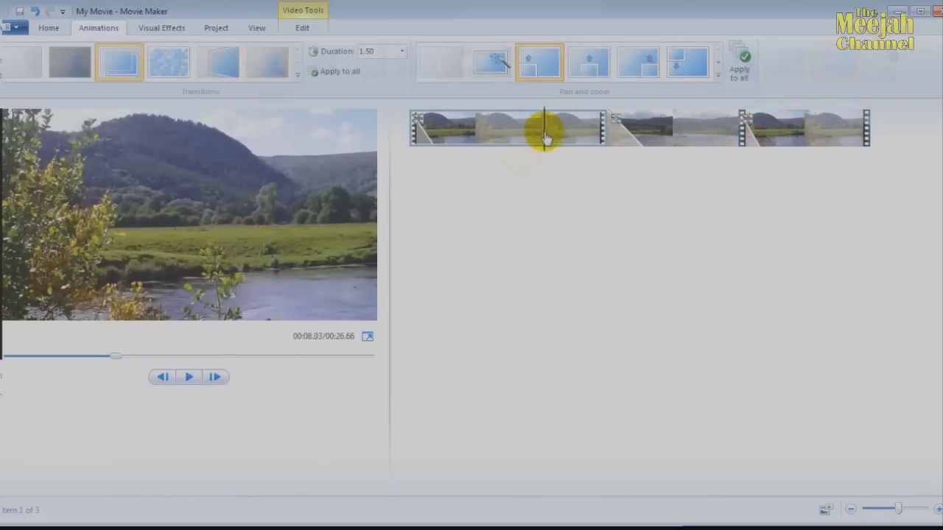
{"action": "left_click", "coordinate": [189, 377]}
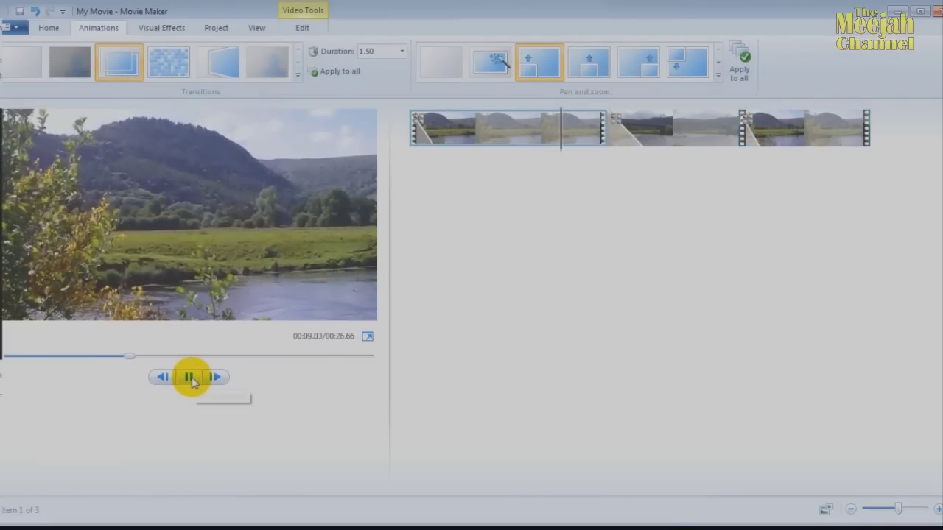
{"action": "left_click", "coordinate": [611, 141]}
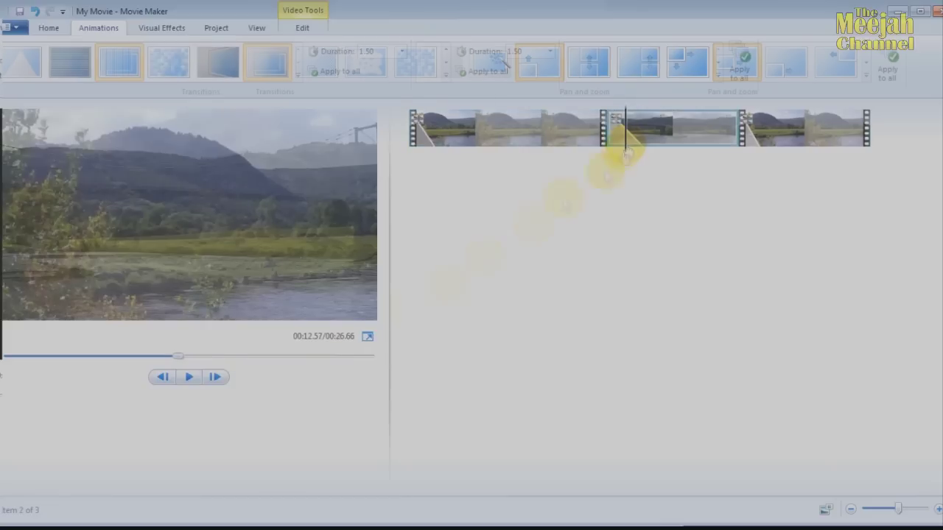
{"action": "left_click", "coordinate": [189, 378]}
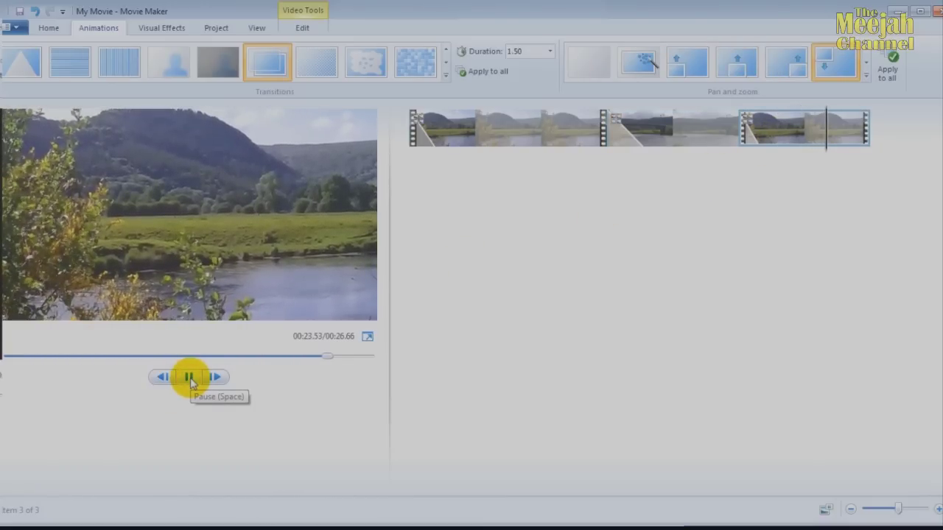
{"action": "left_click", "coordinate": [190, 378]}
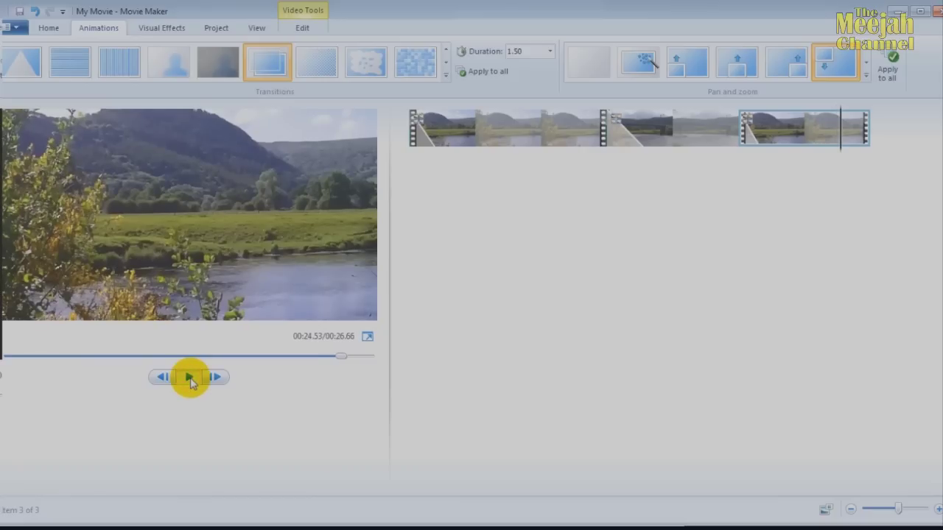
- Browse the other transition categories, including Patterns and Shapes and Shatters, previewing them on the last clip
{"action": "left_click", "coordinate": [445, 74]}
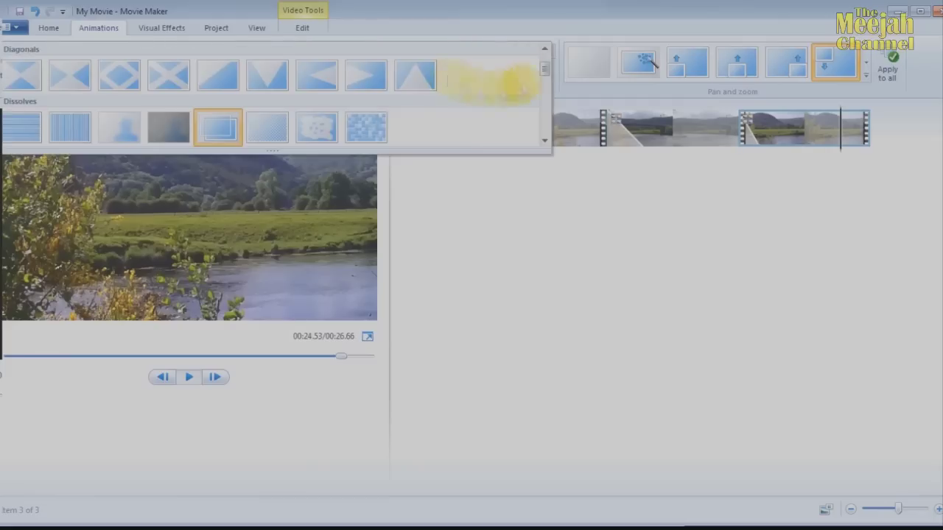
{"action": "scroll", "coordinate": [543, 88], "scroll_direction": "down", "scroll_amount": 3}
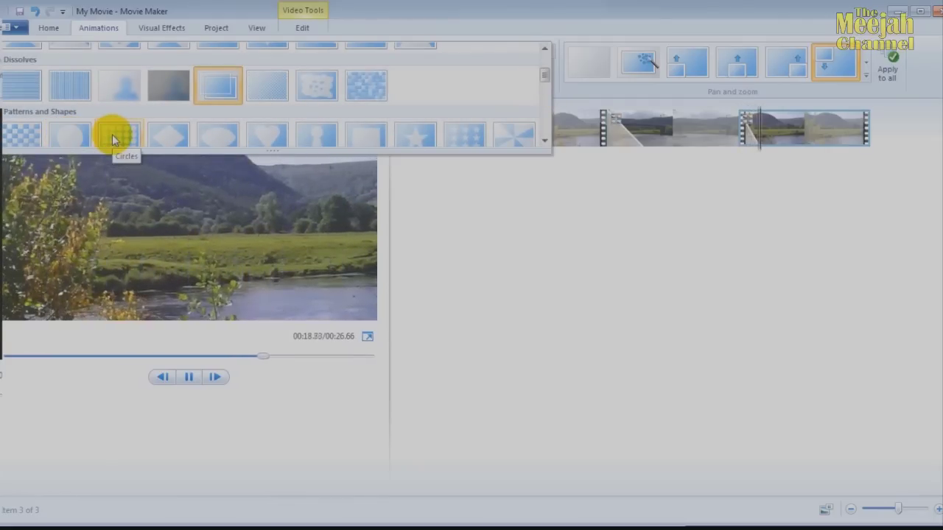
{"action": "left_click_drag", "start_coordinate": [545, 77], "coordinate": [543, 101]}
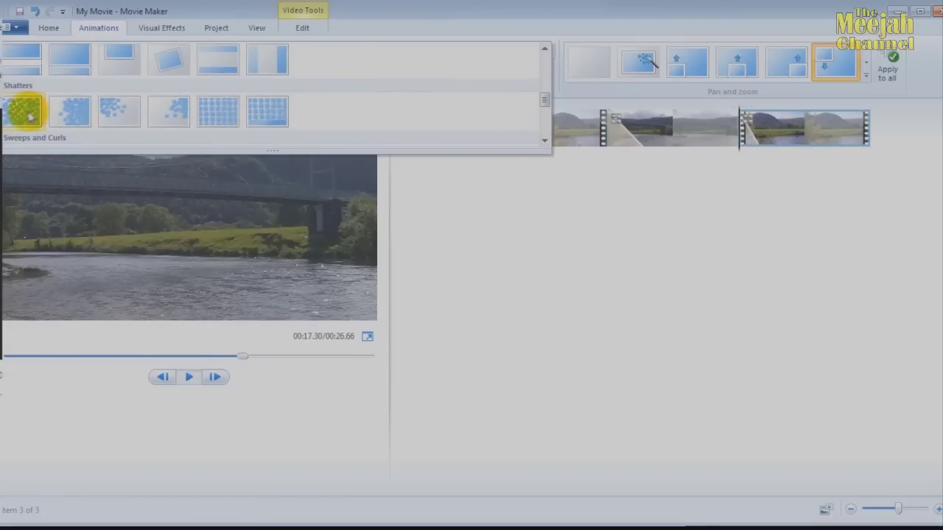
{"action": "left_click", "coordinate": [59, 110]}
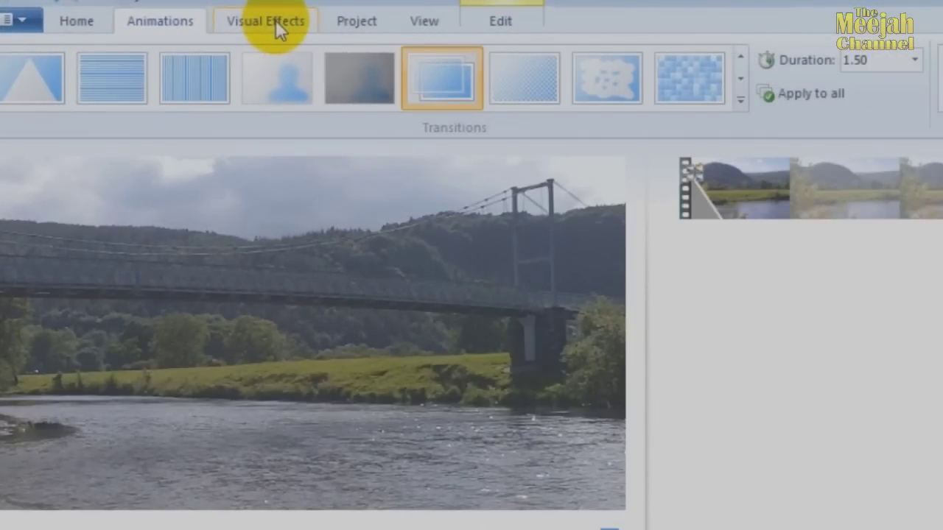
- Browse the available visual effects and preview Artistic ones such as Threshold on the last clip
{"action": "left_click", "coordinate": [275, 22]}
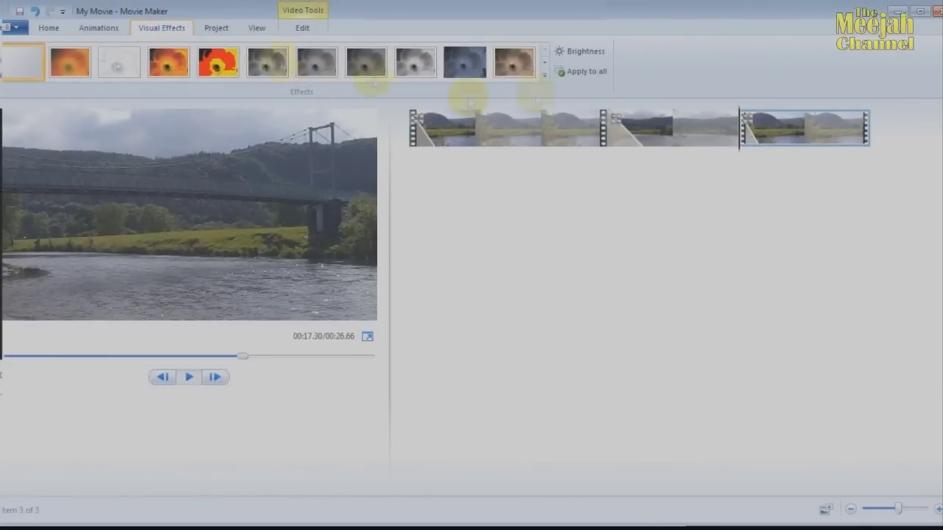
{"action": "left_click", "coordinate": [545, 64]}
{"action": "left_click", "coordinate": [544, 75]}
{"action": "mouse_move", "coordinate": [543, 72]}
{"action": "left_mouse_down"}
{"action": "mouse_move", "coordinate": [547, 117]}
{"action": "mouse_move", "coordinate": [549, 81]}
{"action": "left_mouse_up"}
{"action": "left_click_drag", "start_coordinate": [464, 164], "coordinate": [543, 99]}
{"action": "left_click", "coordinate": [544, 102]}
{"action": "mouse_move", "coordinate": [166, 87]}
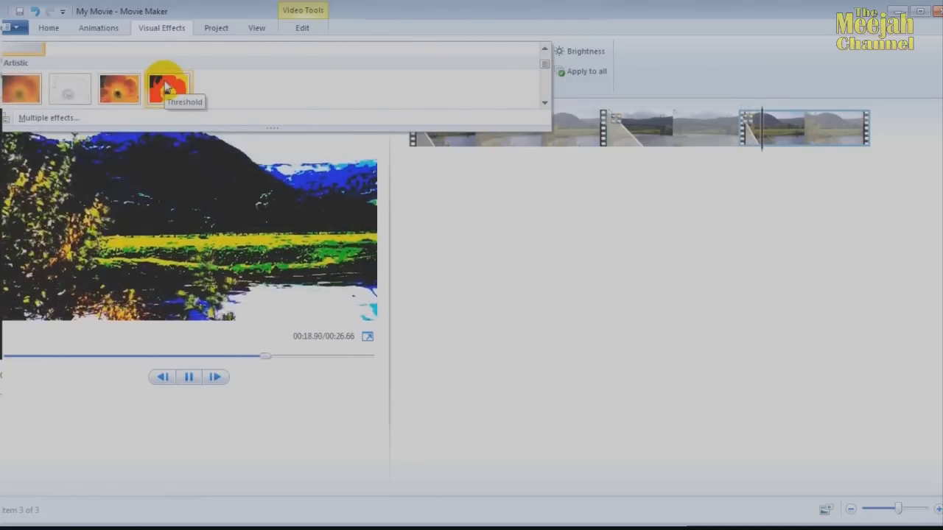
{"action": "left_click", "coordinate": [165, 87]}
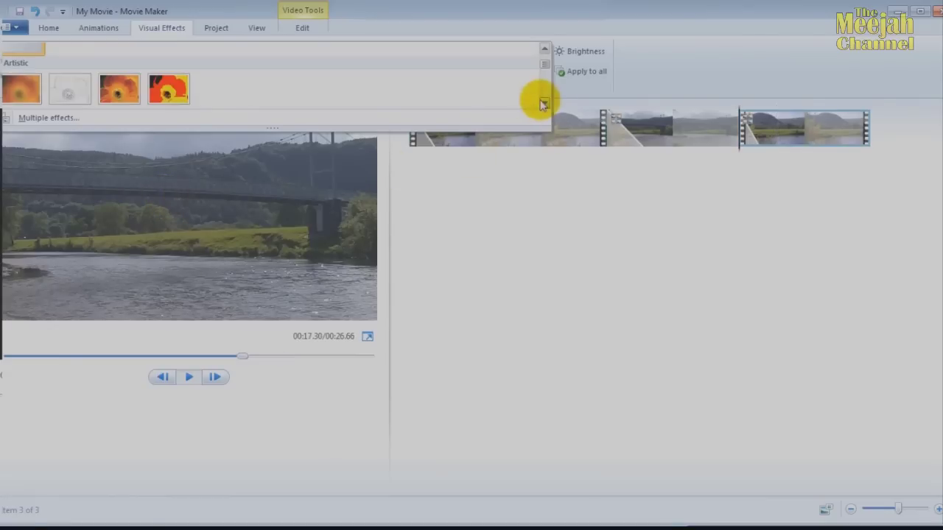
{"action": "left_click", "coordinate": [545, 104]}
{"action": "left_click", "coordinate": [542, 100]}
{"action": "mouse_move", "coordinate": [176, 69]}
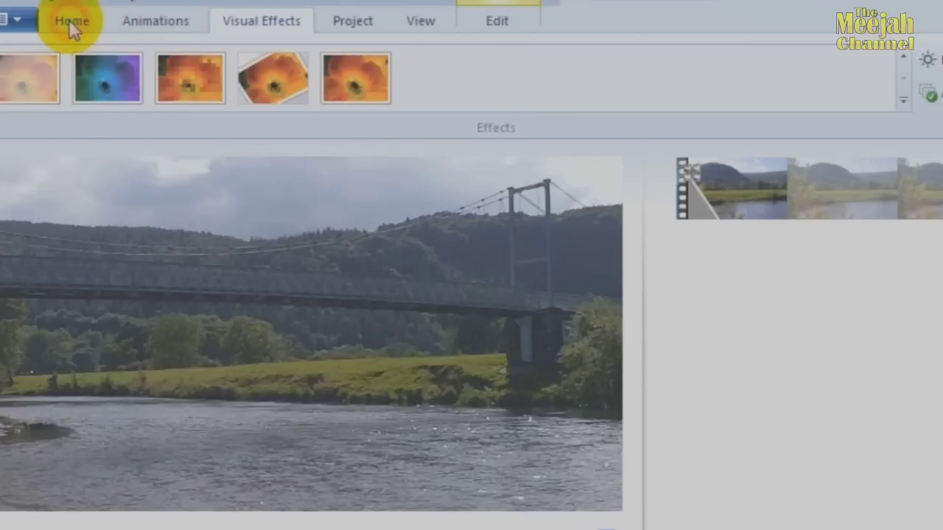
- Add a title slide and move it to the very start of the movie
{"action": "left_click", "coordinate": [72, 22]}
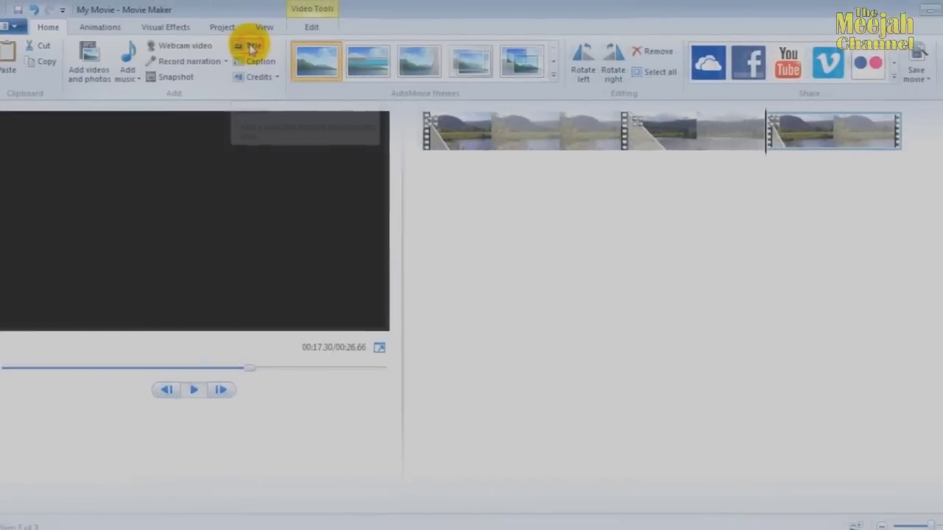
{"action": "left_click", "coordinate": [252, 48]}
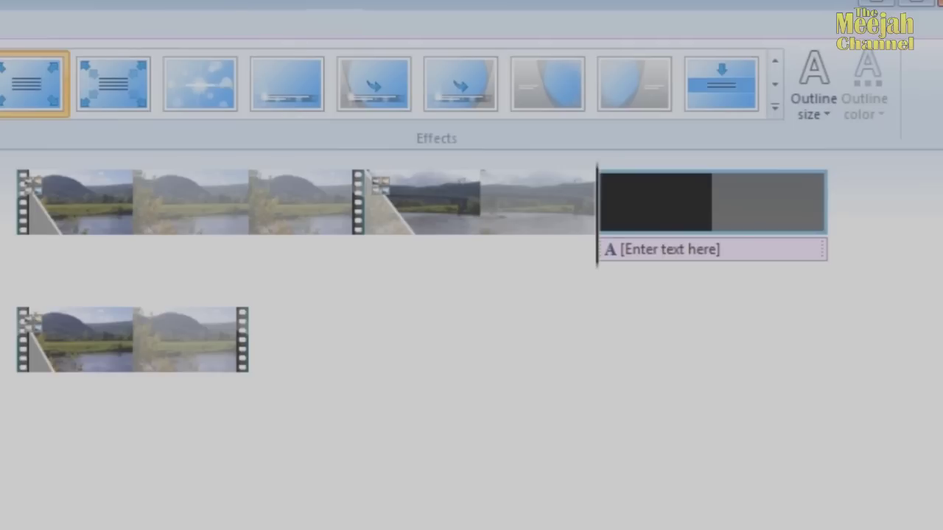
{"action": "left_click_drag", "start_coordinate": [646, 234], "coordinate": [66, 235]}
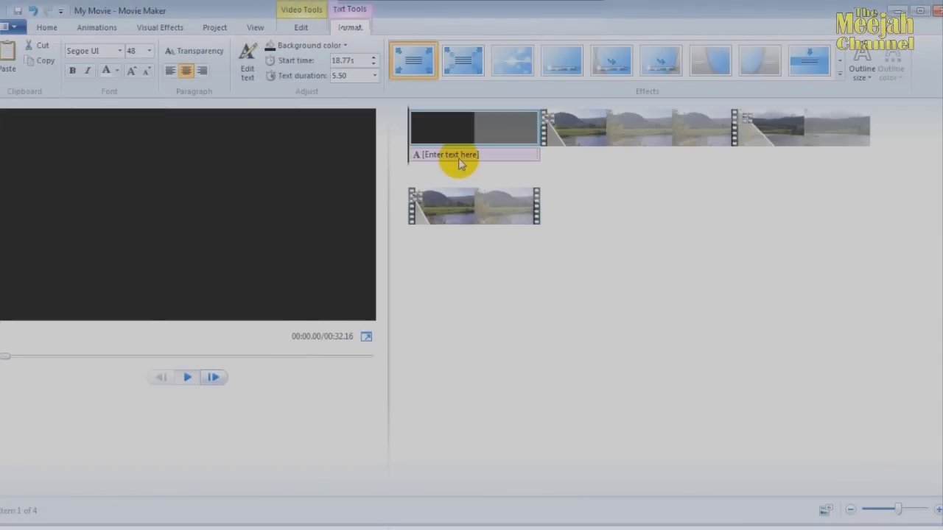
- Browse the text effects and apply Cinematic - burst 1 to the opening title
{"action": "left_click", "coordinate": [413, 62]}
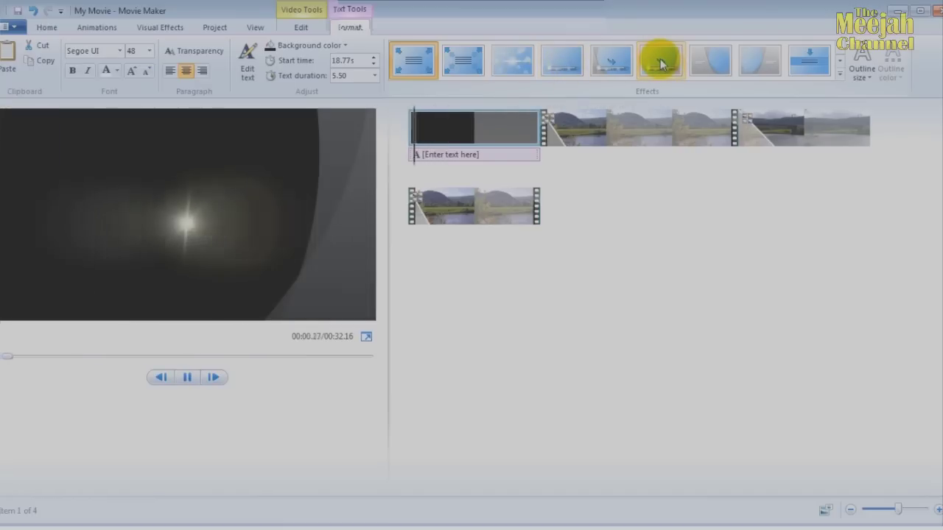
{"action": "left_click", "coordinate": [839, 72]}
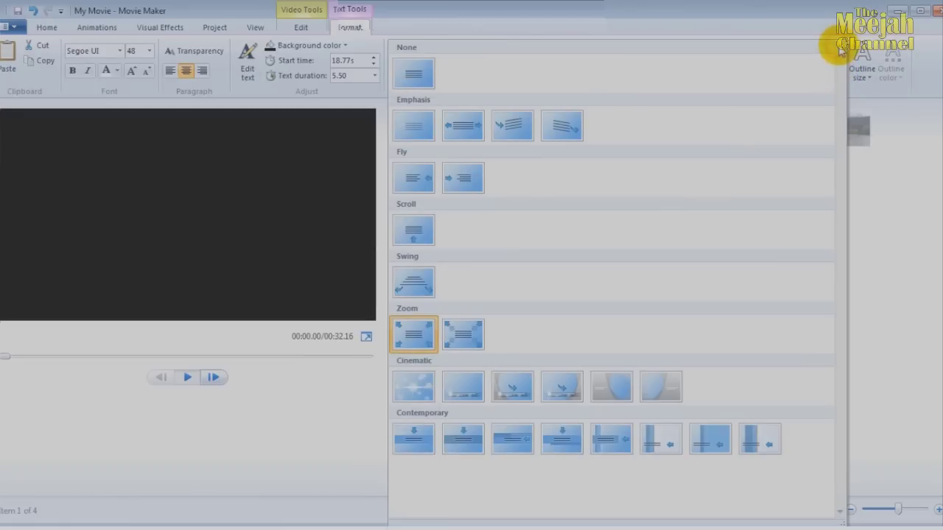
{"action": "left_click", "coordinate": [884, 210]}
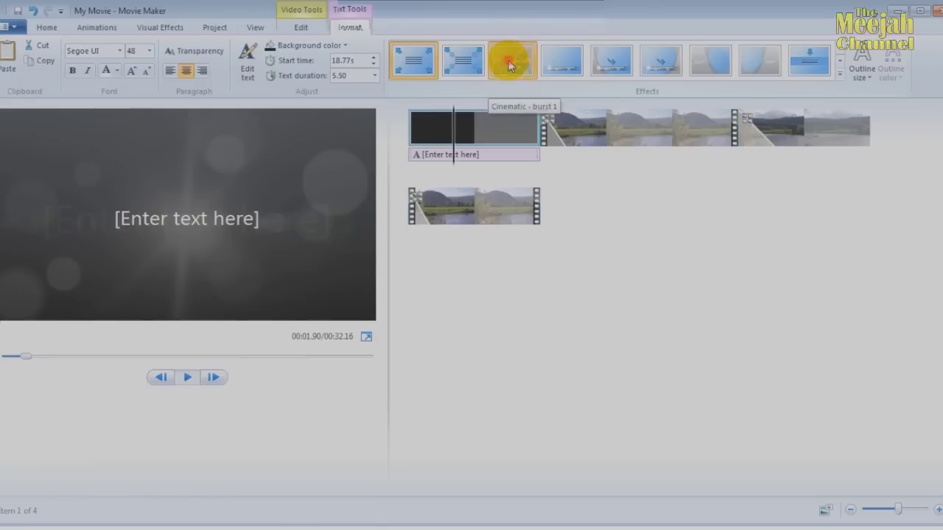
{"action": "left_click", "coordinate": [509, 59]}
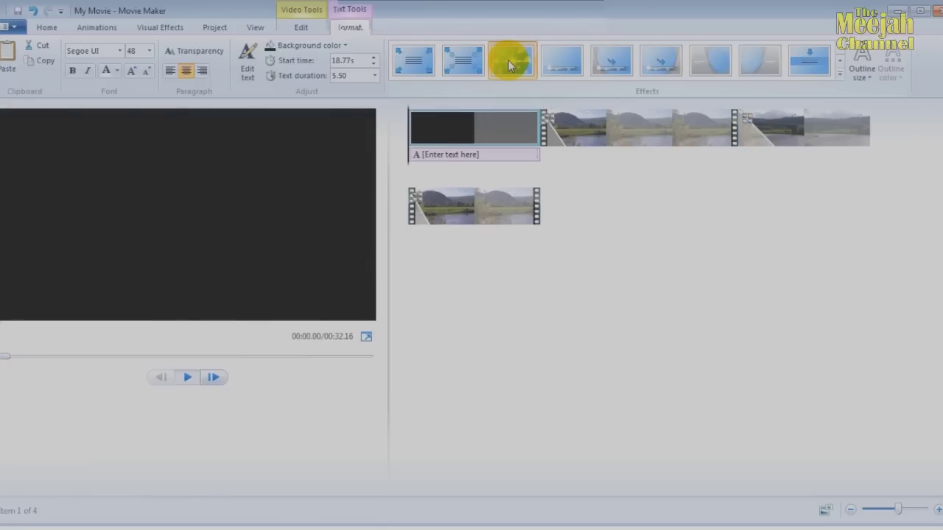
- Move the title's text box slightly upwards and replace its placeholder text with "My Movie"
{"action": "left_click", "coordinate": [452, 154]}
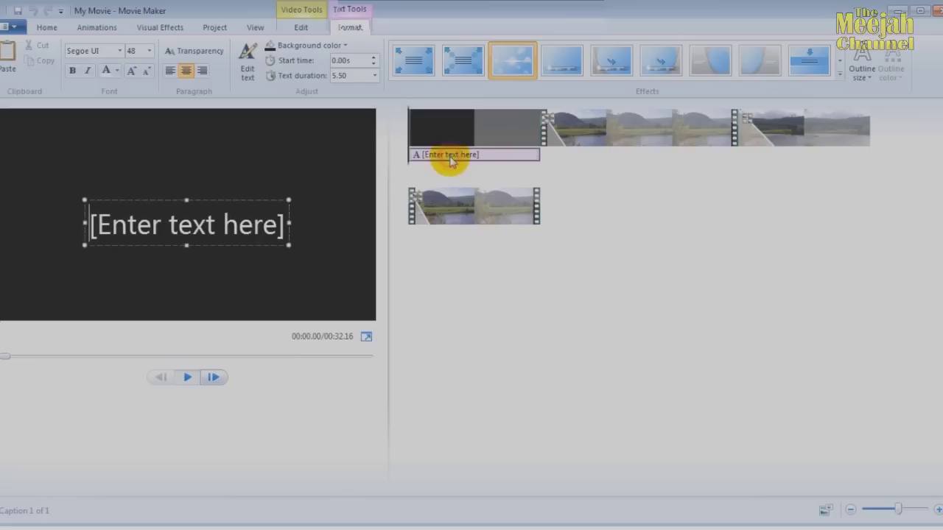
{"action": "left_click", "coordinate": [446, 159]}
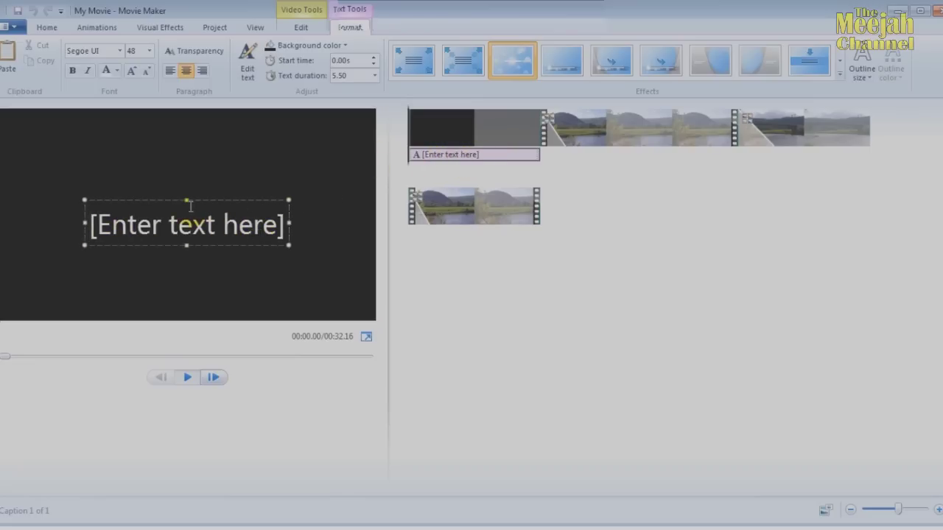
{"action": "mouse_move", "coordinate": [186, 198]}
{"action": "left_mouse_down"}
{"action": "mouse_move", "coordinate": [185, 173]}
{"action": "mouse_move", "coordinate": [189, 193]}
{"action": "left_mouse_up"}
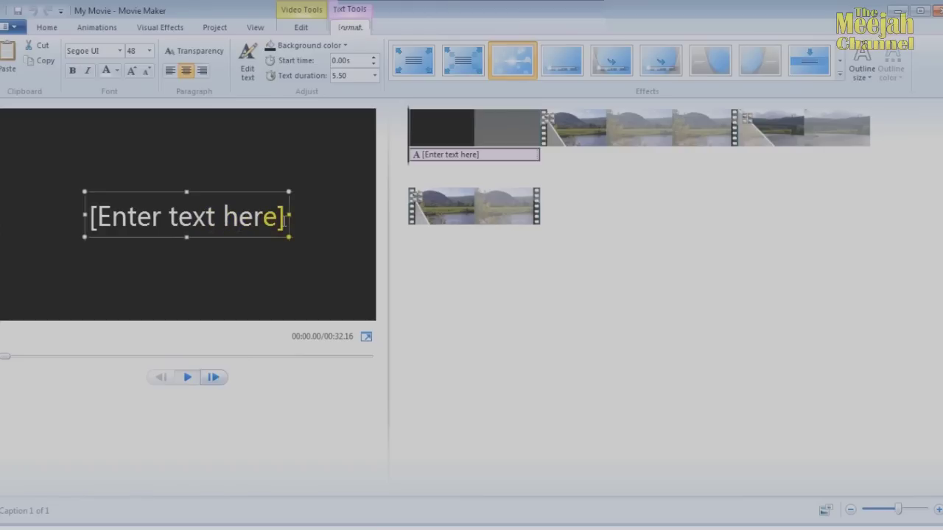
{"action": "left_click_drag", "start_coordinate": [284, 218], "coordinate": [136, 218]}
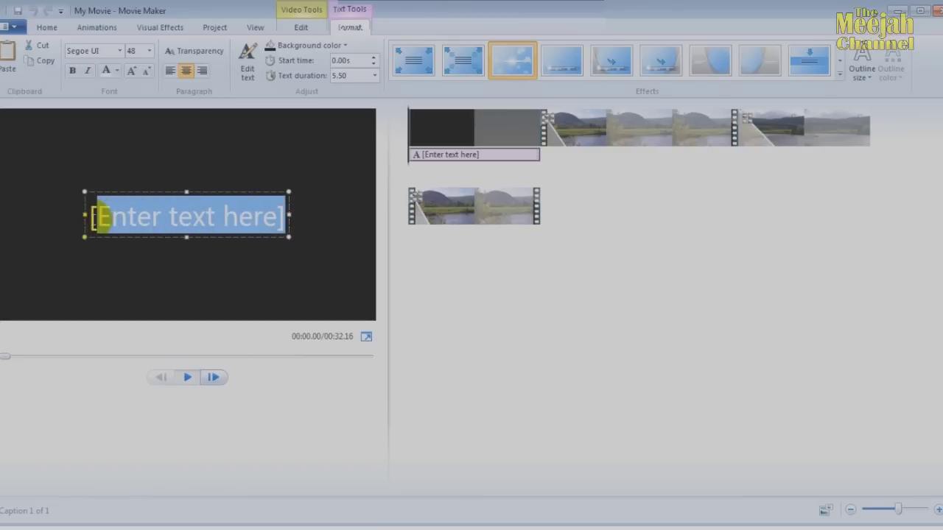
{"action": "type", "text": "My Movie"}
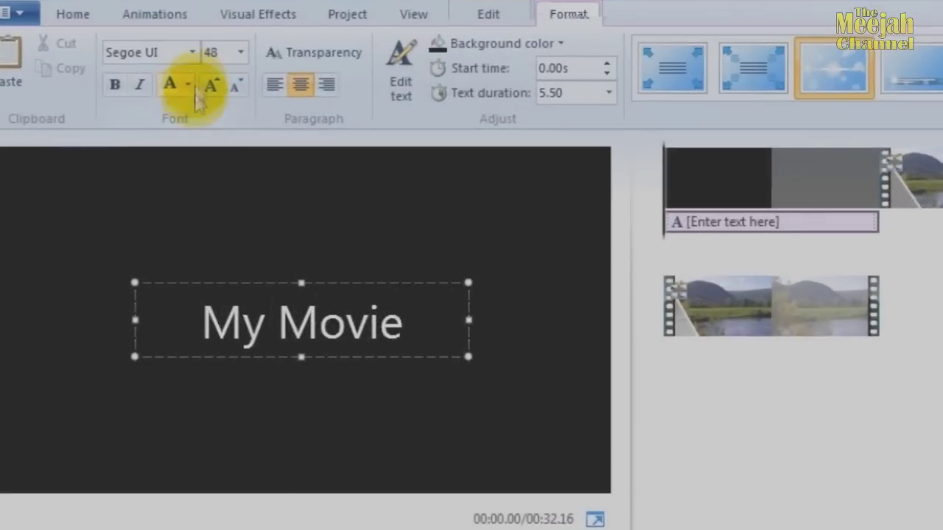
- Try the Pirate and MelodBold fonts on the title text, and set its font to Jagger SF
{"action": "left_click", "coordinate": [131, 49]}
{"action": "left_click", "coordinate": [147, 260]}
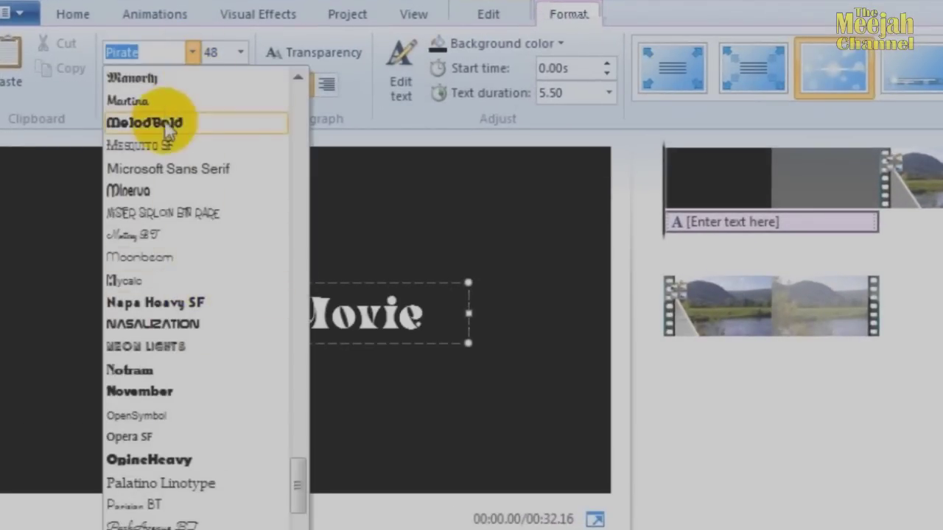
{"action": "left_click", "coordinate": [173, 121]}
{"action": "left_click", "coordinate": [191, 51]}
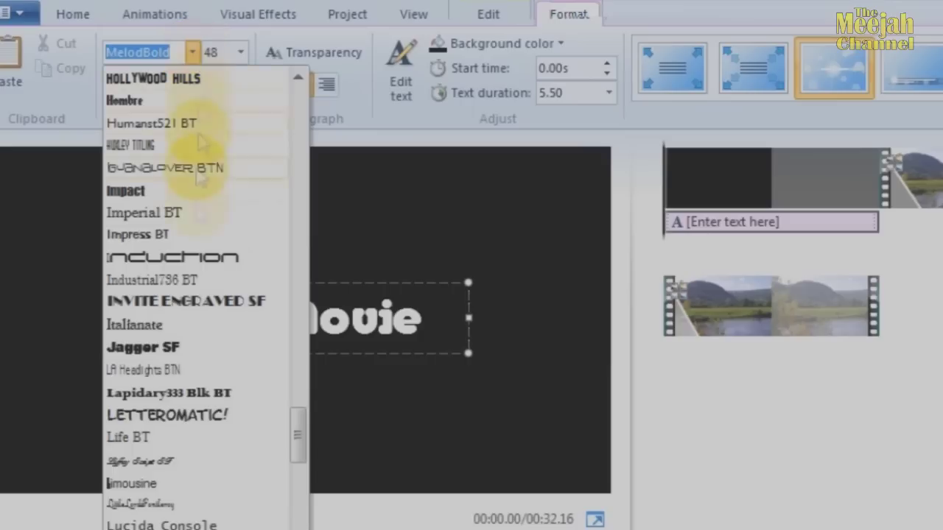
{"action": "left_click", "coordinate": [186, 349]}
- Try bold and italic styling on the title text
{"action": "left_click", "coordinate": [116, 85]}
{"action": "left_click", "coordinate": [115, 85]}
{"action": "left_click", "coordinate": [116, 86]}
{"action": "left_click", "coordinate": [116, 85]}
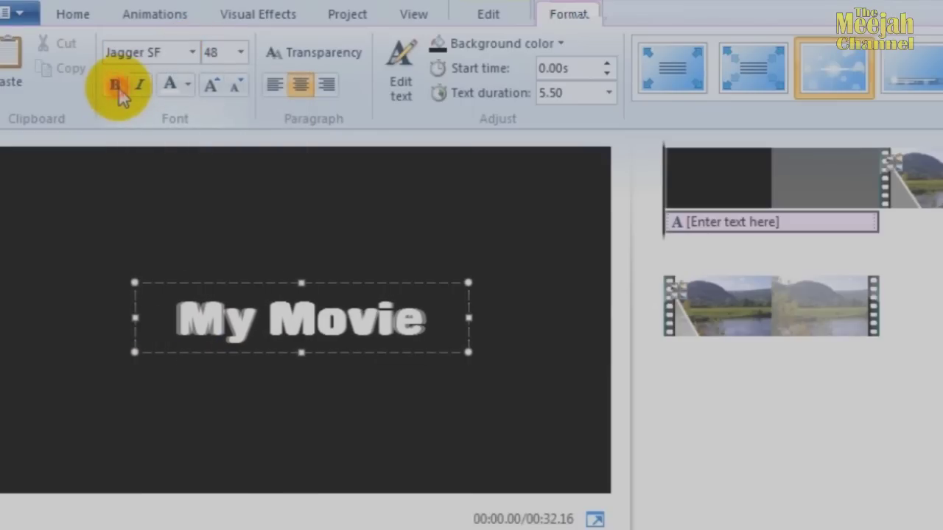
{"action": "left_click", "coordinate": [140, 85]}
{"action": "left_click", "coordinate": [140, 86]}
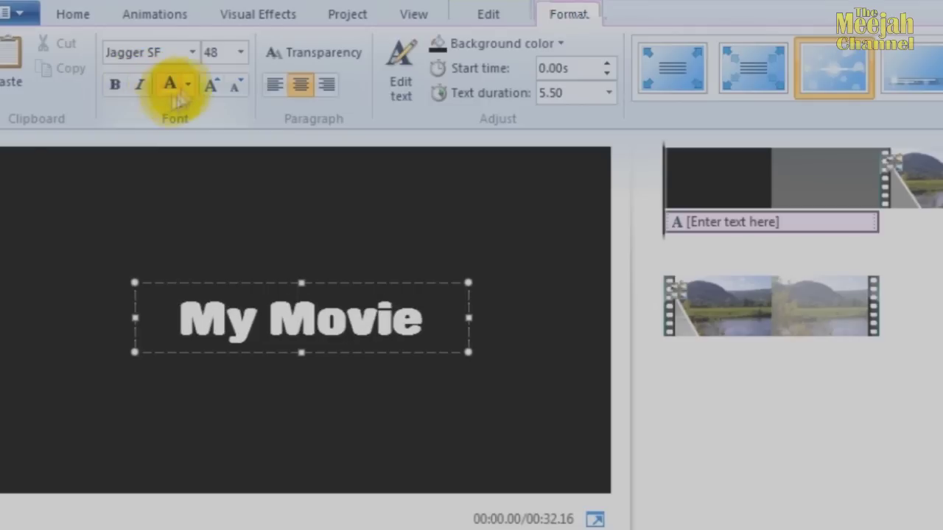
- Set the title text color to yellow
{"action": "left_click", "coordinate": [188, 86]}
{"action": "left_click", "coordinate": [191, 176]}
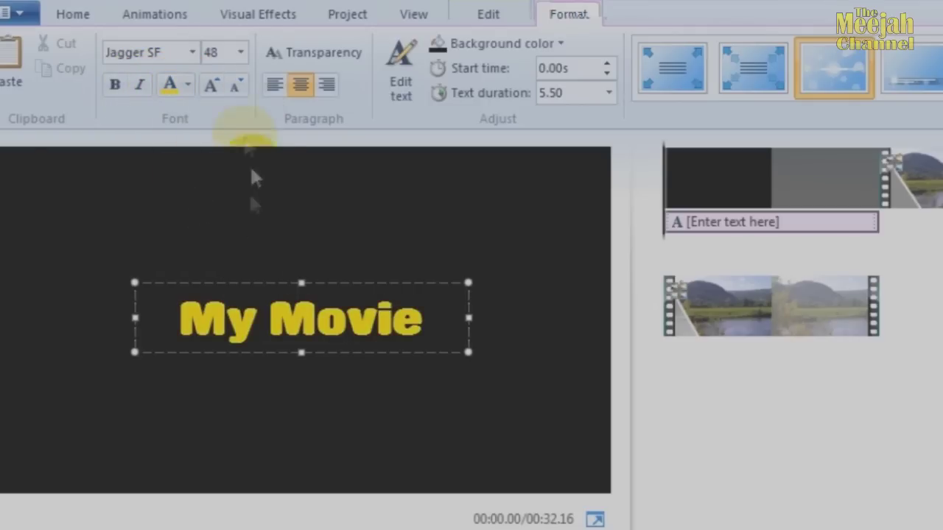
- Try enlarging the title text to size 72, and return it to size 48
{"action": "left_click", "coordinate": [210, 87]}
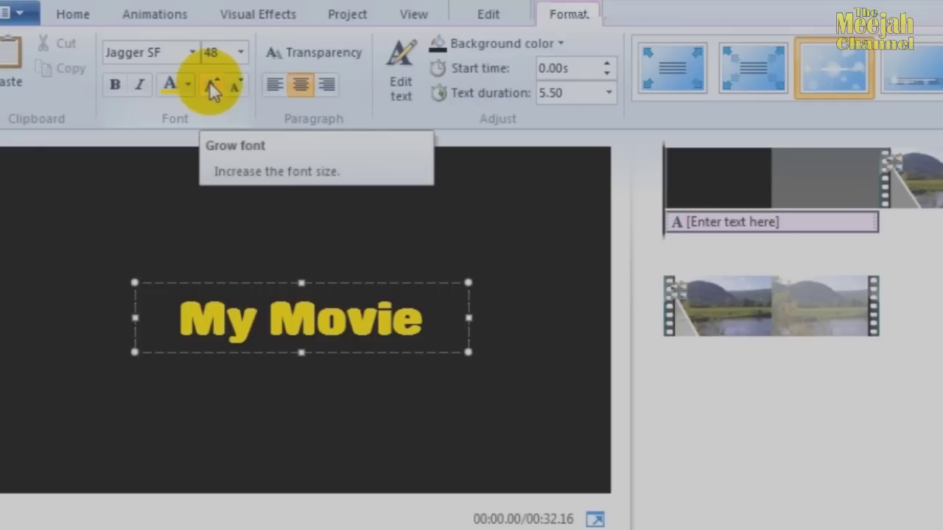
{"action": "left_click", "coordinate": [212, 87]}
{"action": "left_click", "coordinate": [212, 87]}
{"action": "left_click", "coordinate": [237, 87]}
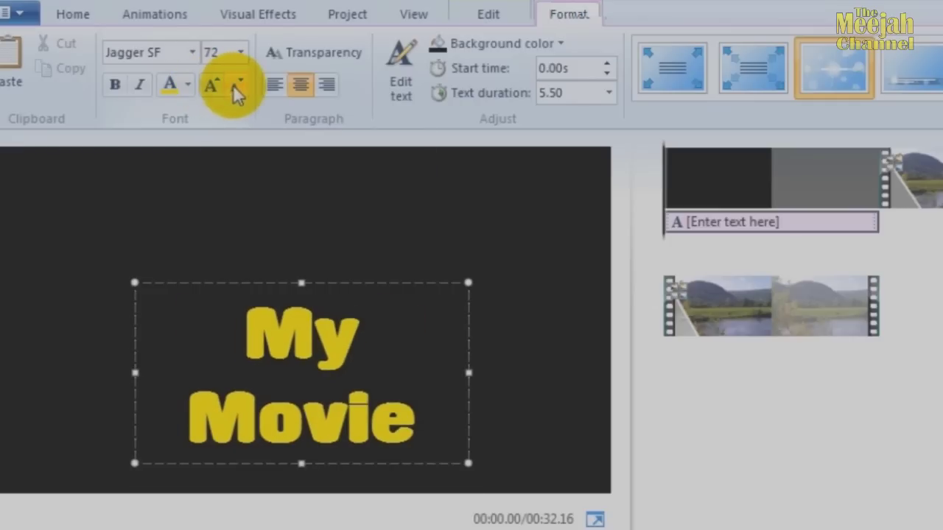
{"action": "left_click", "coordinate": [237, 86]}
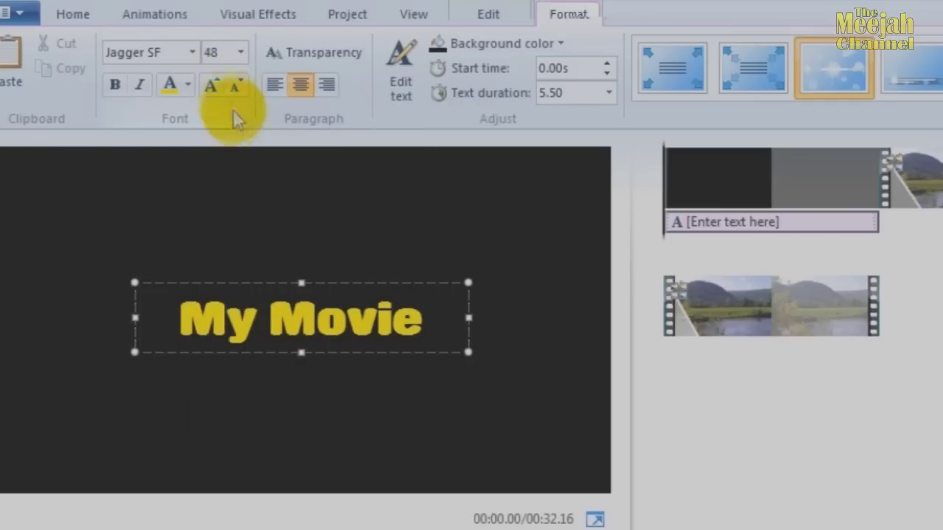
- Try left and right alignment on the title, return it to centered, and look at the text transparency control
{"action": "left_click", "coordinate": [274, 86]}
{"action": "left_click", "coordinate": [326, 86]}
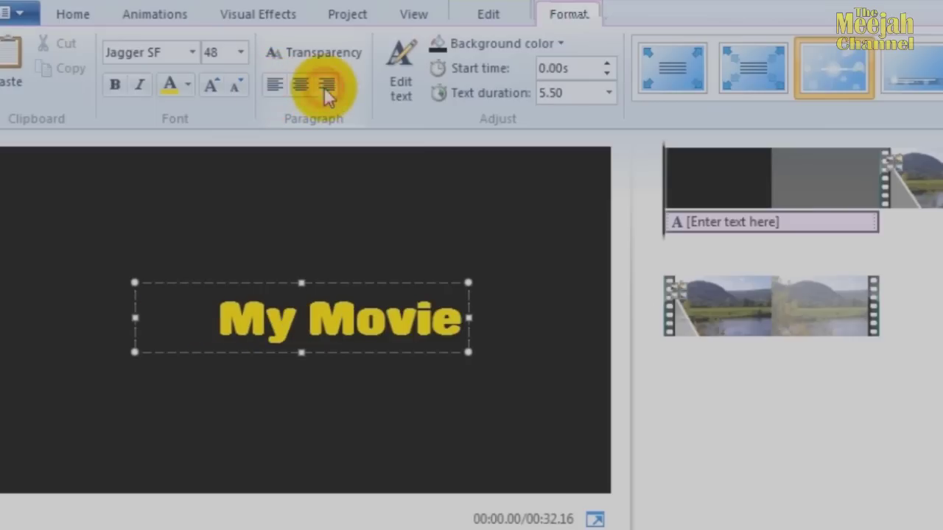
{"action": "left_click", "coordinate": [301, 85]}
{"action": "left_click", "coordinate": [310, 55]}
{"action": "mouse_move", "coordinate": [276, 88]}
{"action": "left_mouse_down"}
{"action": "mouse_move", "coordinate": [370, 103]}
{"action": "mouse_move", "coordinate": [272, 92]}
{"action": "left_mouse_up"}
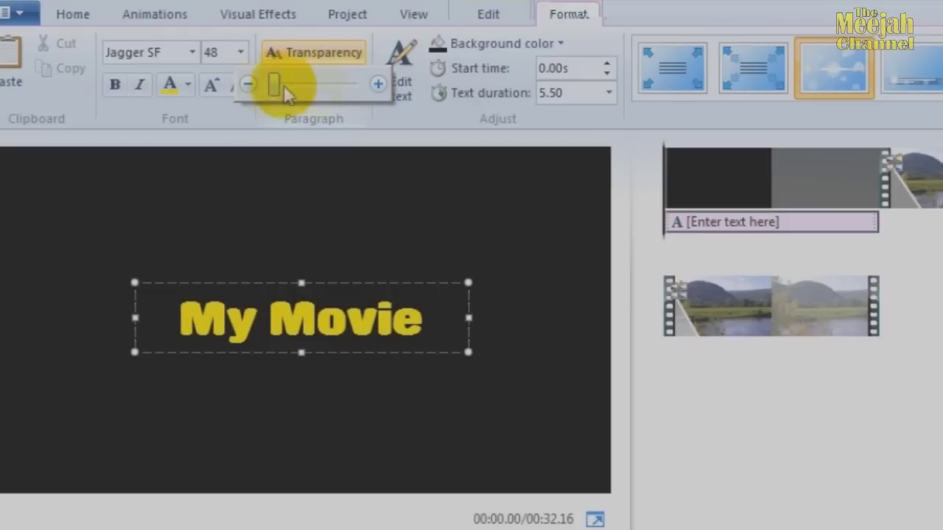
{"action": "left_click", "coordinate": [417, 125]}
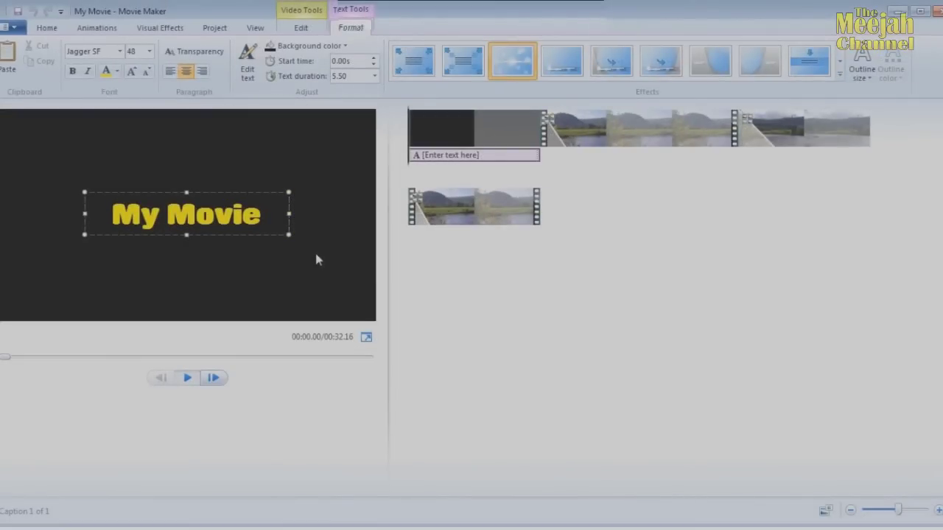
- Play the movie from the opening title into the first clip to review the title effect
{"action": "left_click", "coordinate": [187, 378]}
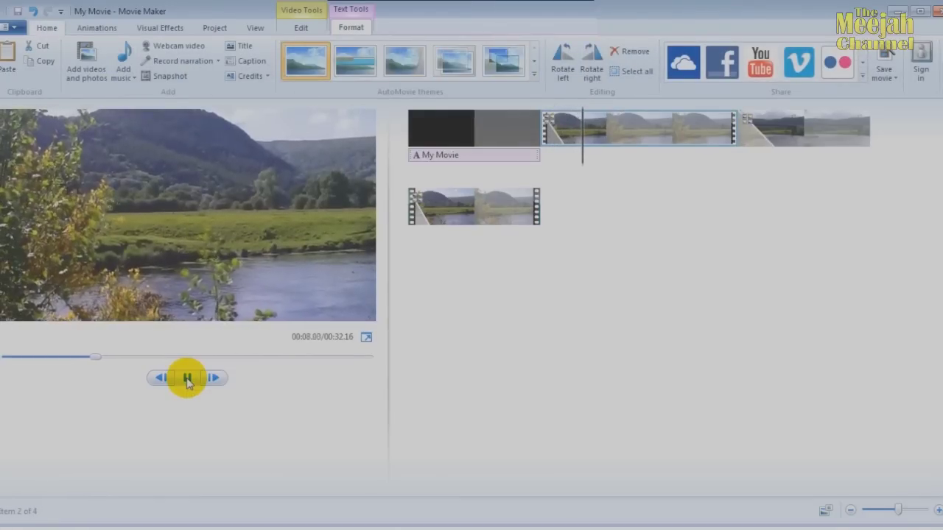
{"action": "left_click", "coordinate": [188, 379]}
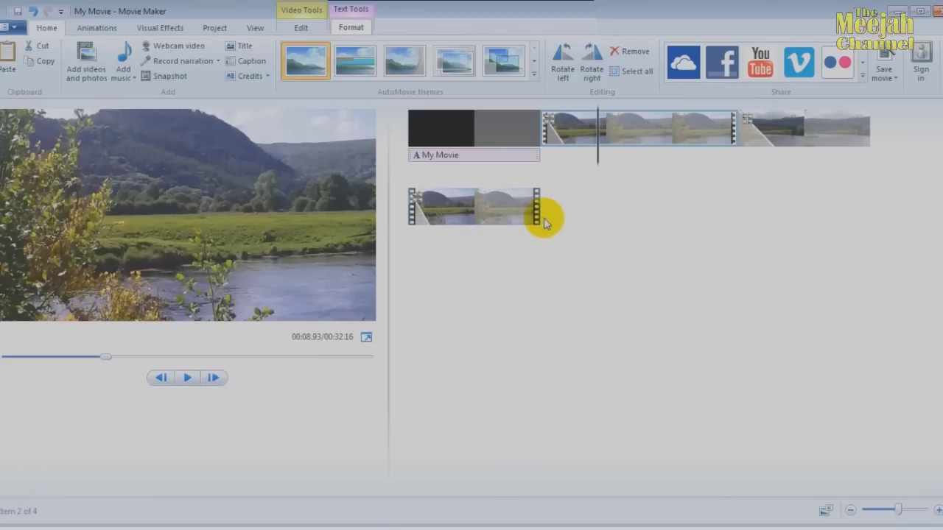
- Add a credits slide after the last clip, at the very end of the movie
{"action": "left_click", "coordinate": [476, 221]}
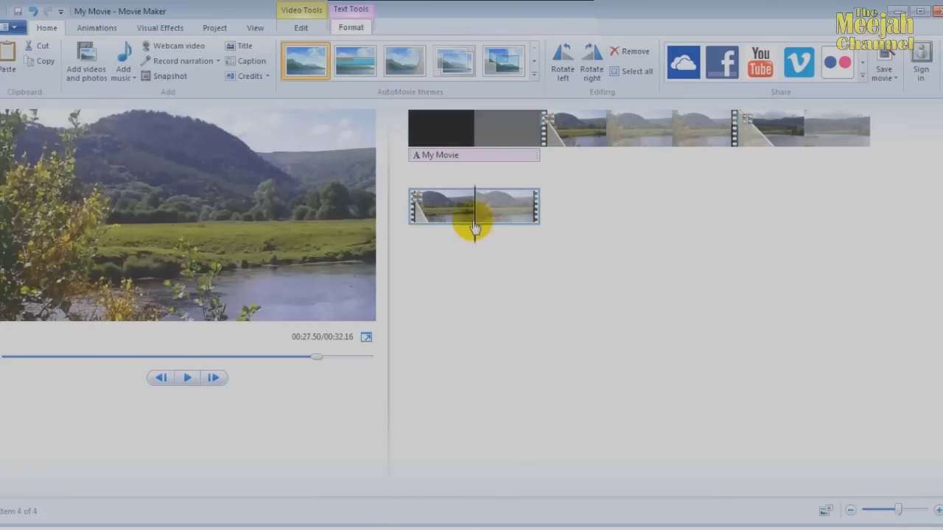
{"action": "left_click", "coordinate": [539, 227]}
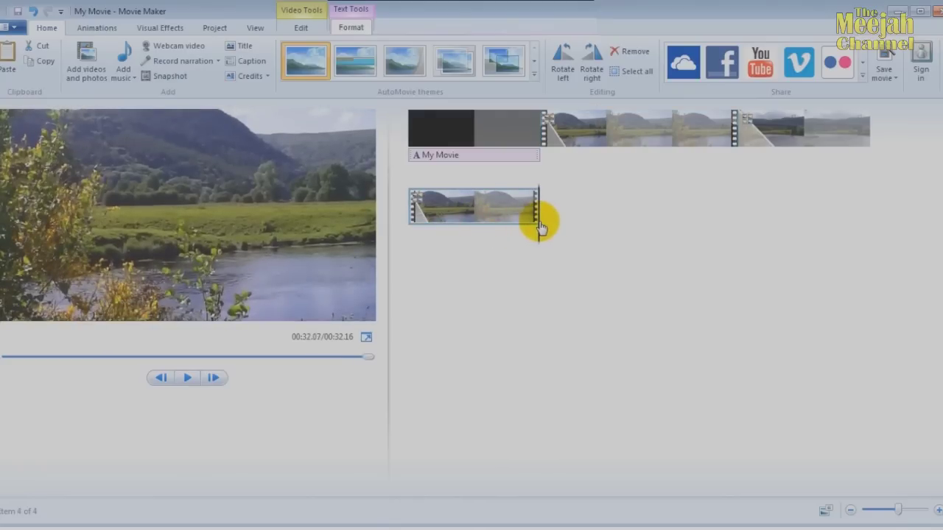
{"action": "left_click", "coordinate": [251, 76]}
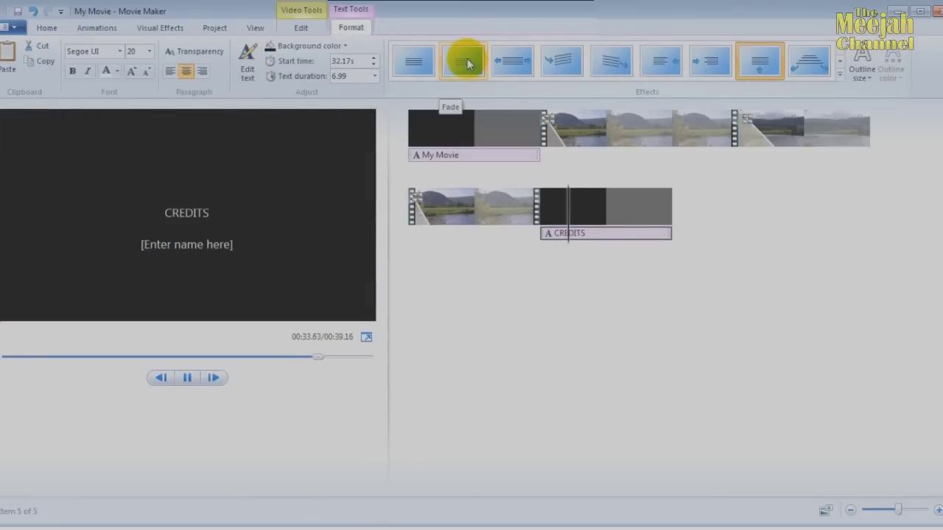
- Choose the Scroll effect for the credits, replace the name placeholder with "Made by me", and set the text size to 24
{"action": "left_click", "coordinate": [841, 78]}
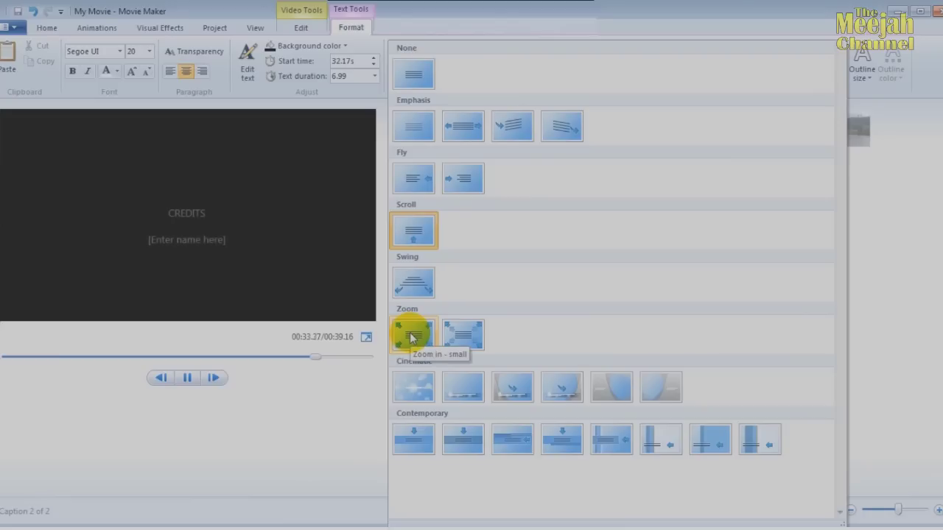
{"action": "left_click", "coordinate": [412, 233]}
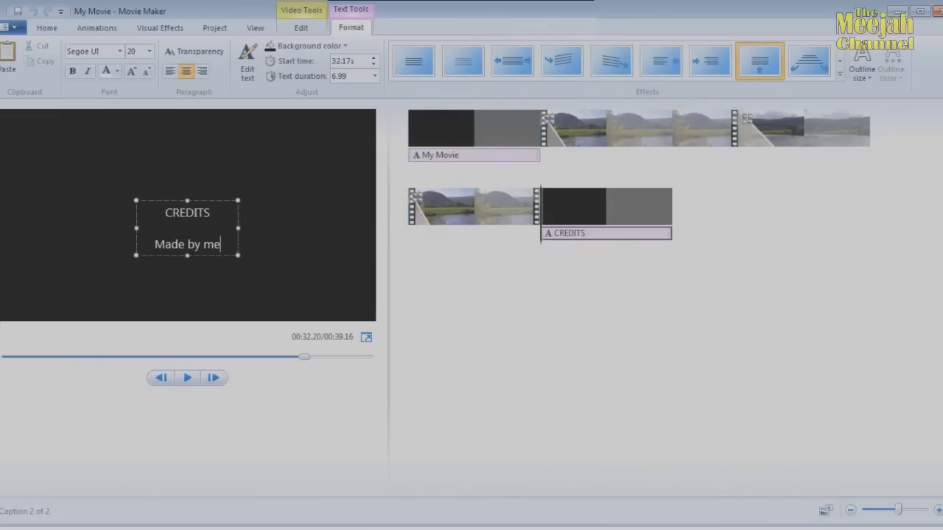
{"action": "left_click", "coordinate": [133, 72]}
{"action": "left_click", "coordinate": [132, 72]}
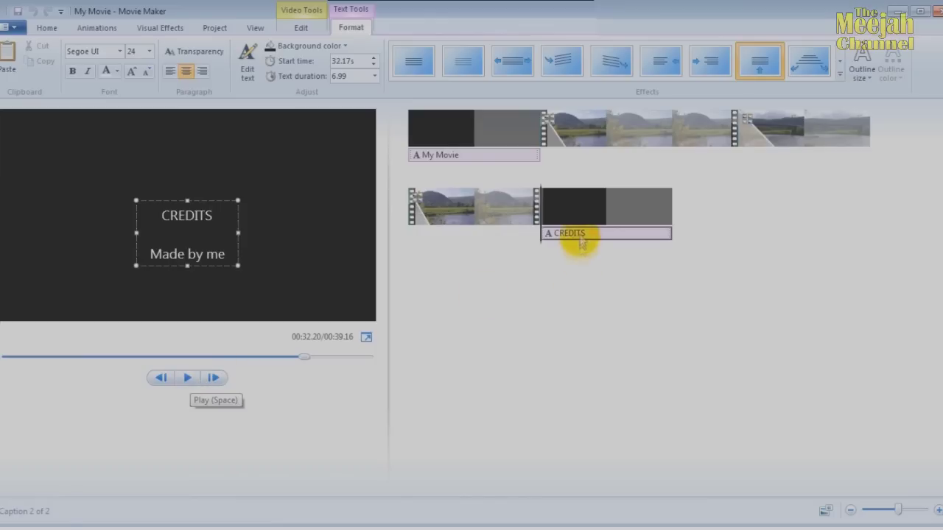
- Play from the end of the last clip into the credits to review the scrolling text
{"action": "left_click", "coordinate": [518, 233]}
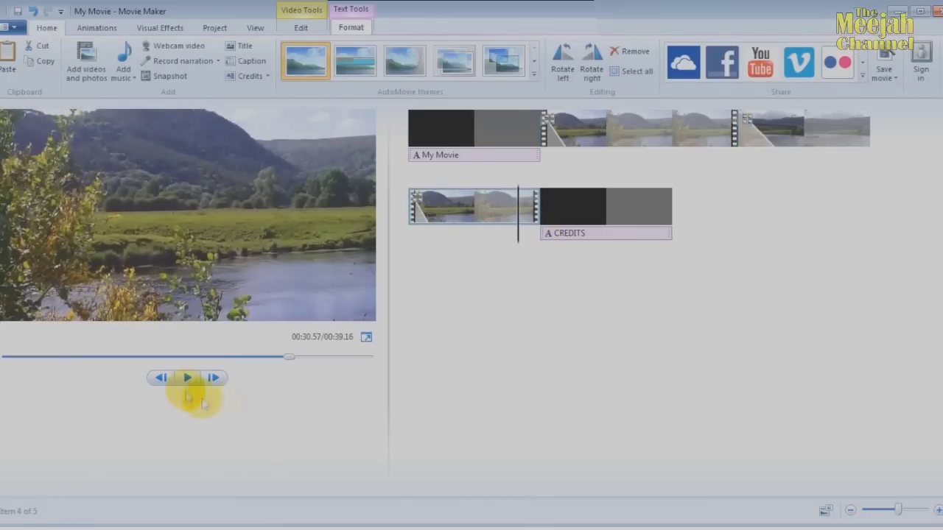
{"action": "left_click", "coordinate": [187, 377]}
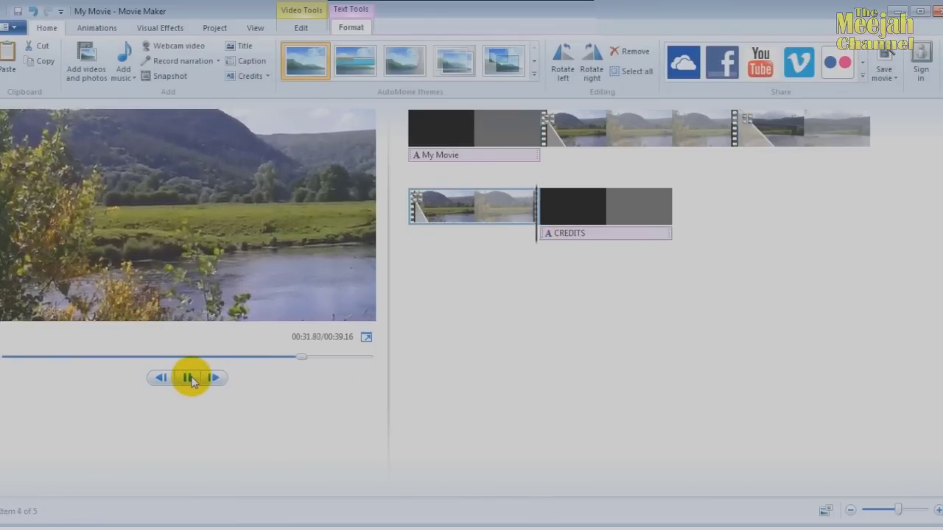
{"action": "left_click", "coordinate": [189, 379]}
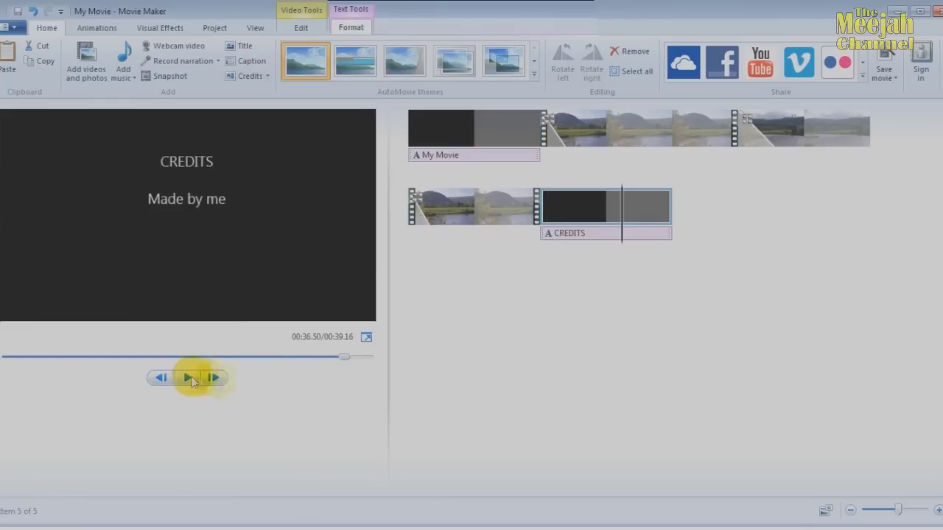
{"action": "left_click_drag", "start_coordinate": [621, 221], "coordinate": [555, 221]}
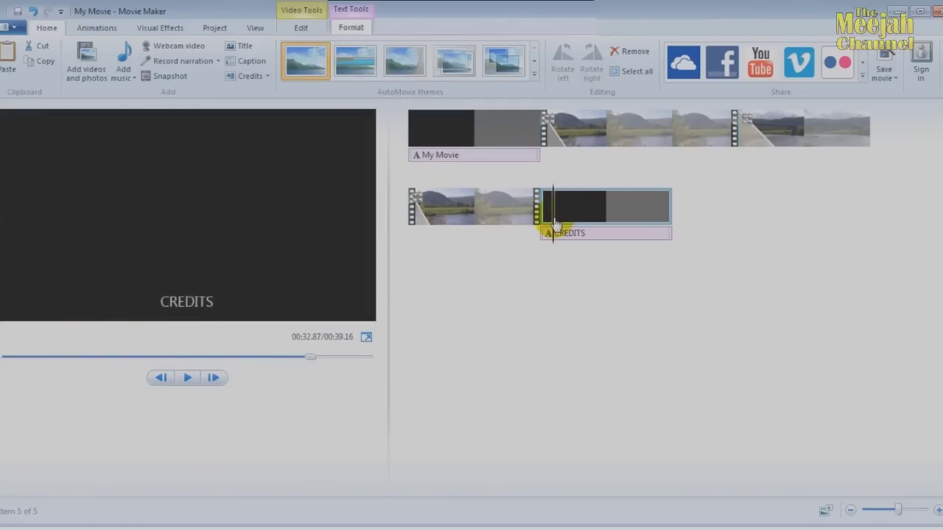
- Apply the nested-rectangles transition from the Dissolves category between the last clip and the credits slide
{"action": "left_click", "coordinate": [97, 28]}
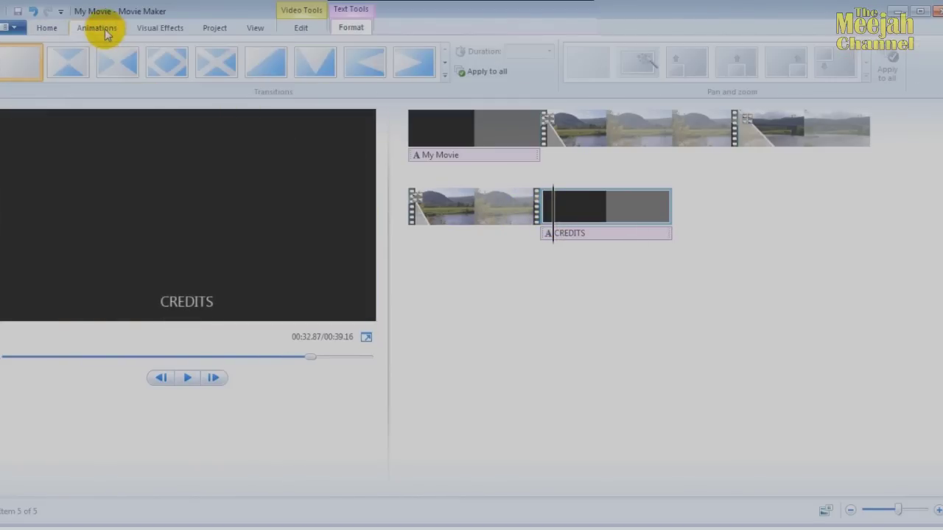
{"action": "left_click", "coordinate": [445, 79]}
{"action": "left_click_drag", "start_coordinate": [547, 64], "coordinate": [546, 79]}
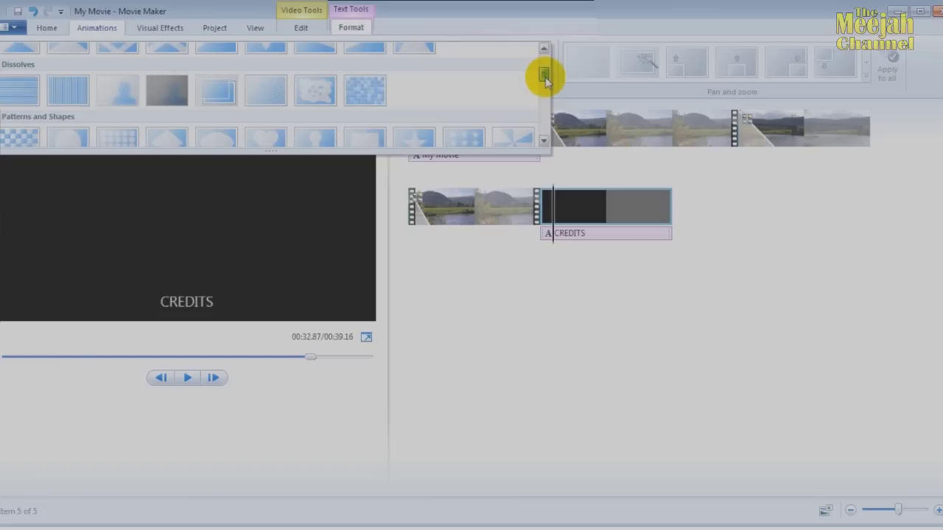
{"action": "left_click", "coordinate": [217, 91]}
{"action": "left_click", "coordinate": [532, 221]}
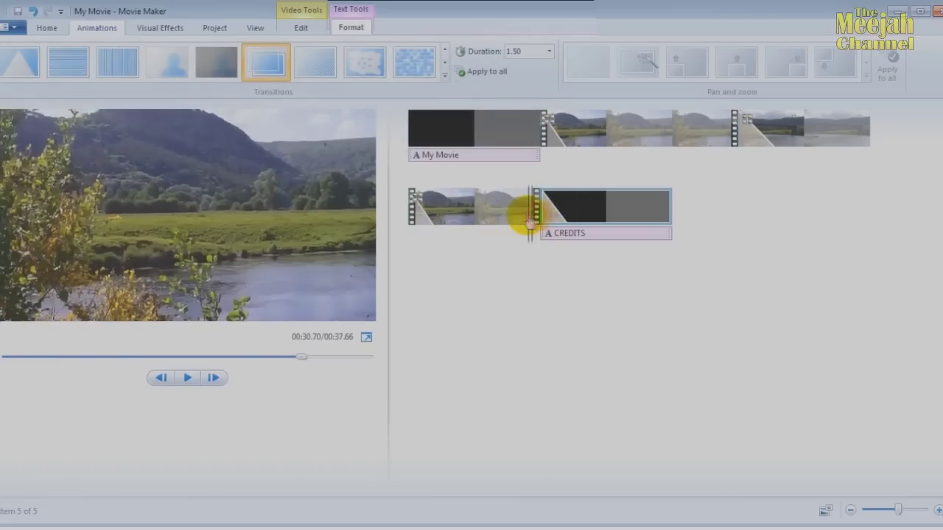
- Play from the end of the last clip into the credits slide to review the transition
{"action": "left_click", "coordinate": [486, 214]}
{"action": "left_click", "coordinate": [187, 377]}
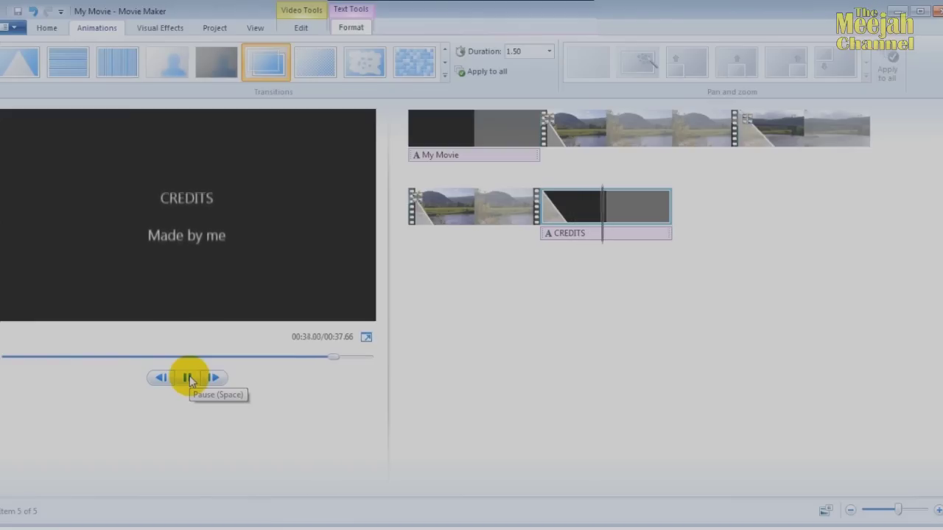
{"action": "left_click", "coordinate": [187, 377]}
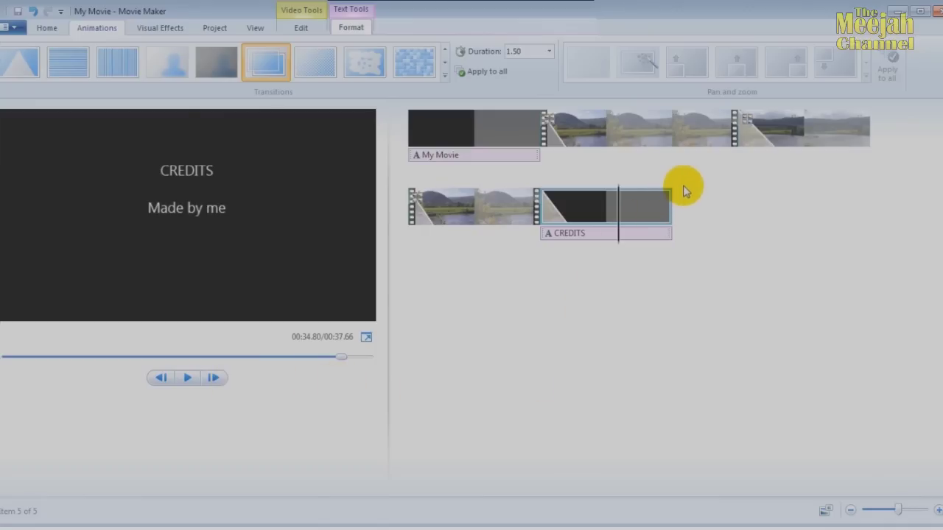
- Add a caption reading "The Fairy Bridge" to the bridge photo, starting just after its opening transition
{"action": "left_click", "coordinate": [774, 143]}
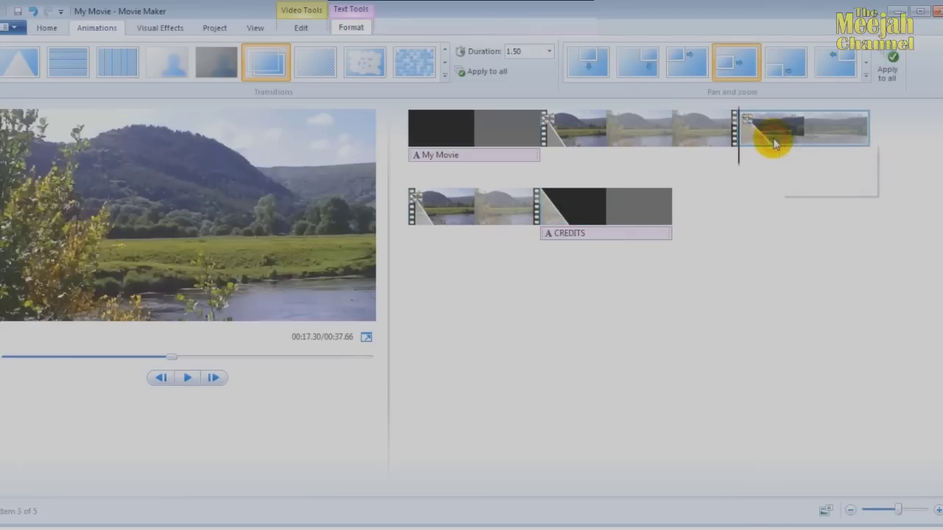
{"action": "left_click_drag", "start_coordinate": [740, 148], "coordinate": [795, 147]}
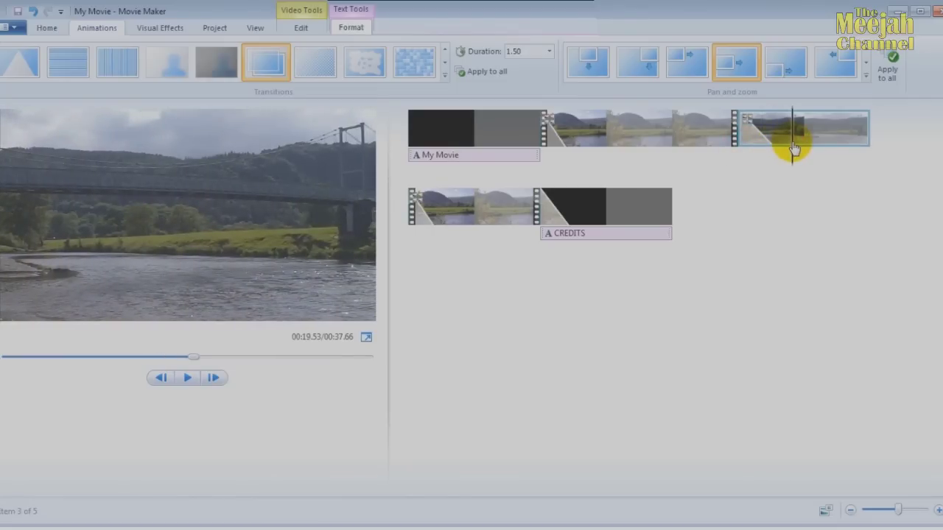
{"action": "left_click", "coordinate": [47, 28]}
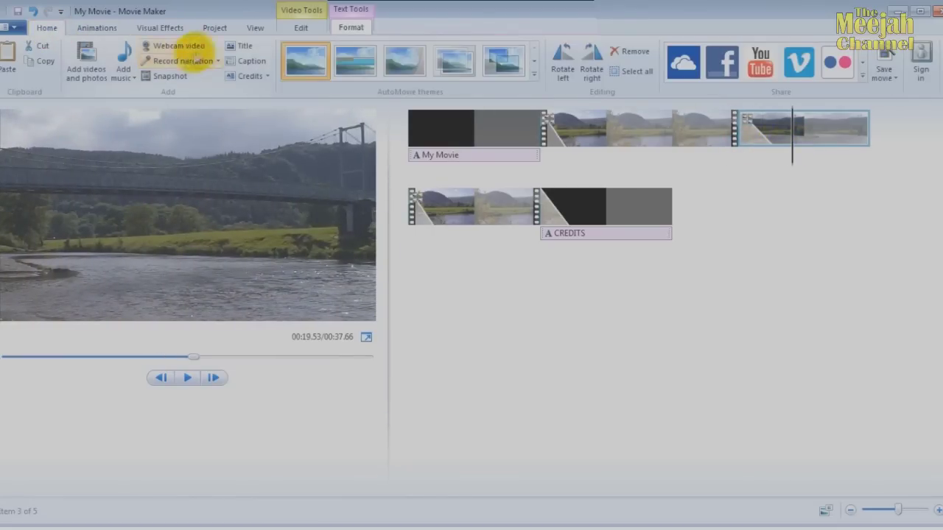
{"action": "left_click", "coordinate": [248, 59]}
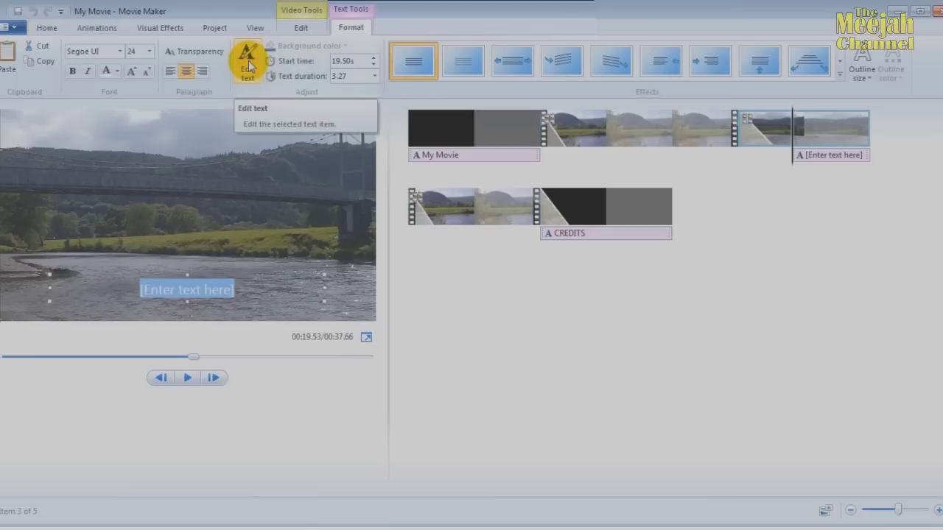
{"action": "left_click", "coordinate": [232, 292]}
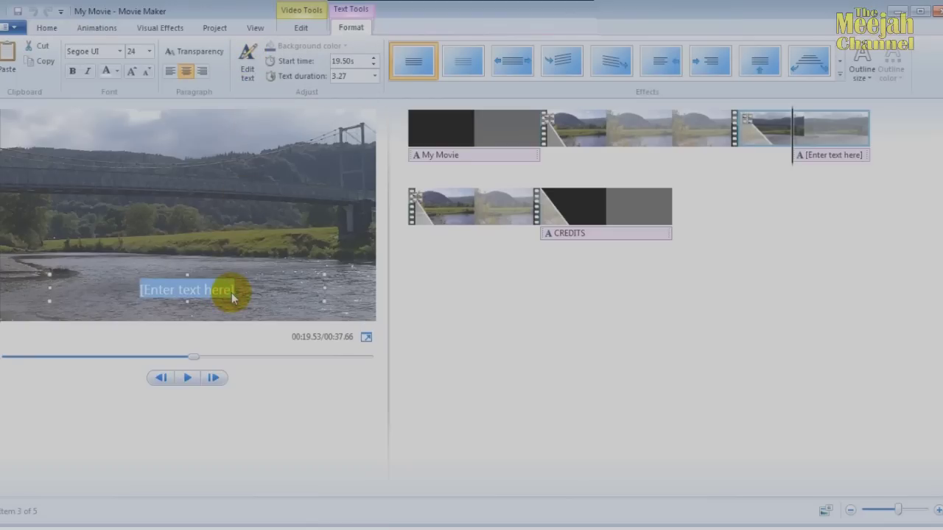
{"action": "type", "text": "Fairy Bridge"}
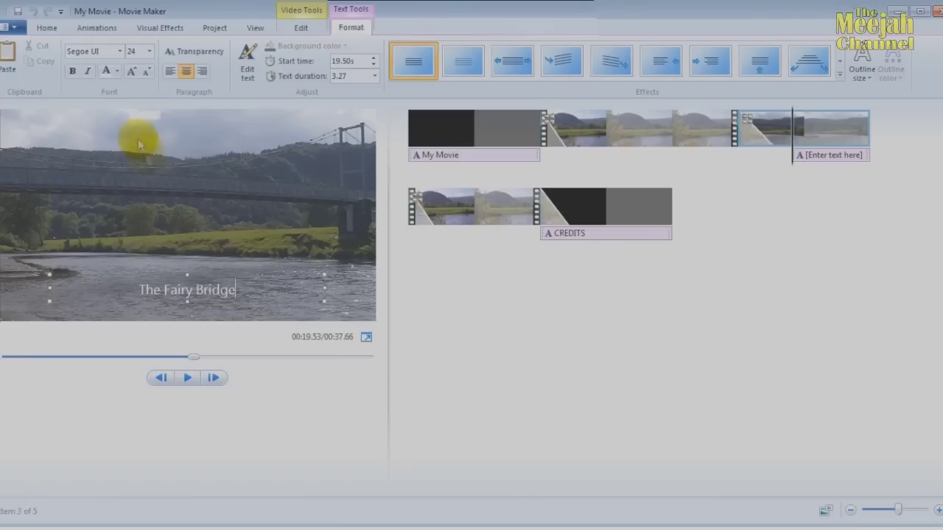
- Set the bridge caption's text size to 28 and its font to Jagger SF
{"action": "left_click", "coordinate": [133, 73]}
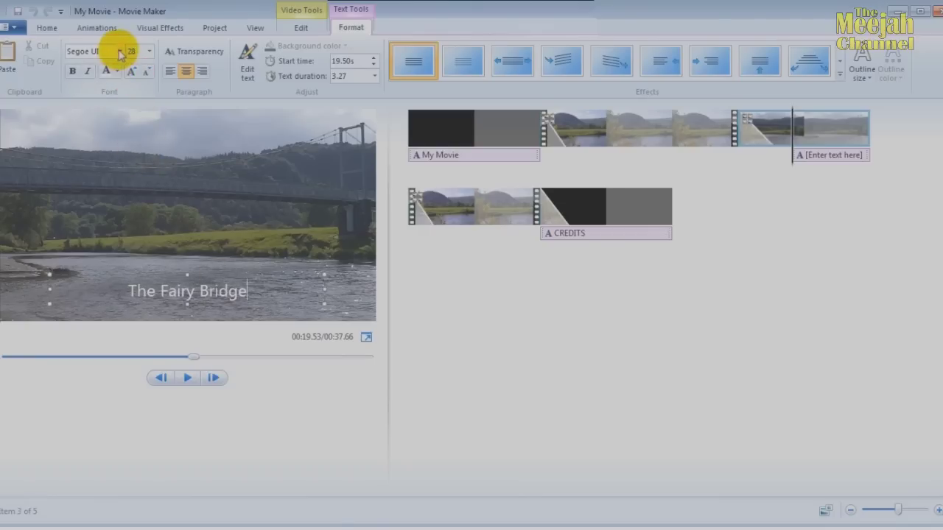
{"action": "left_click", "coordinate": [119, 52]}
{"action": "left_click", "coordinate": [103, 67]}
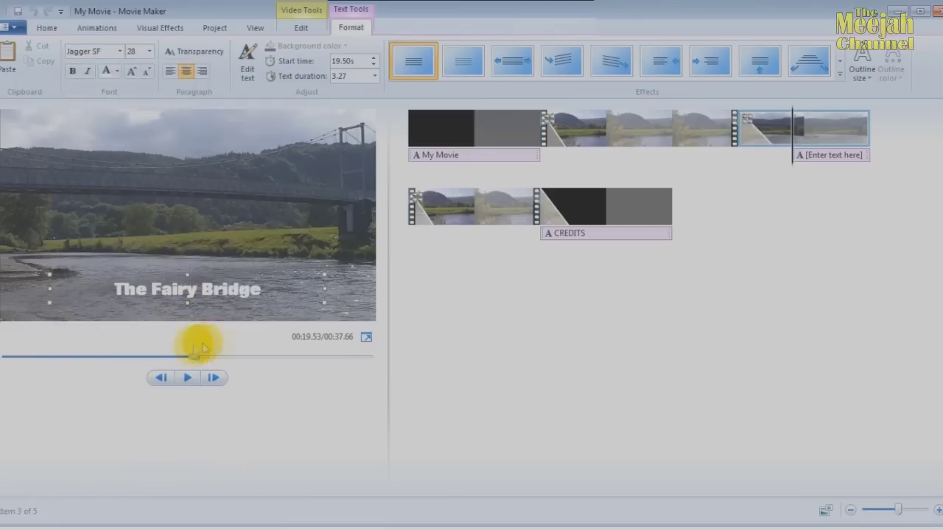
- Apply the fade-in text effect to the bridge caption and play from just before it to review the result
{"action": "left_click", "coordinate": [462, 63]}
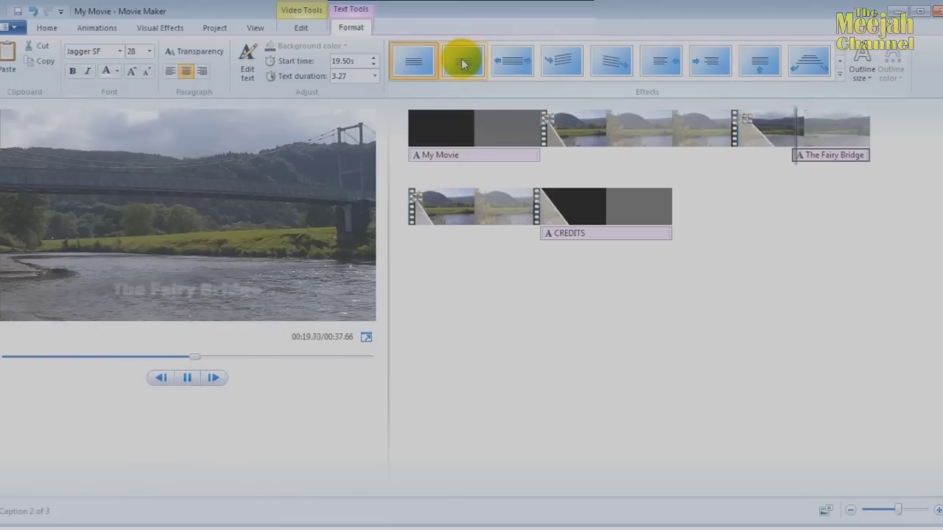
{"action": "left_click", "coordinate": [422, 63]}
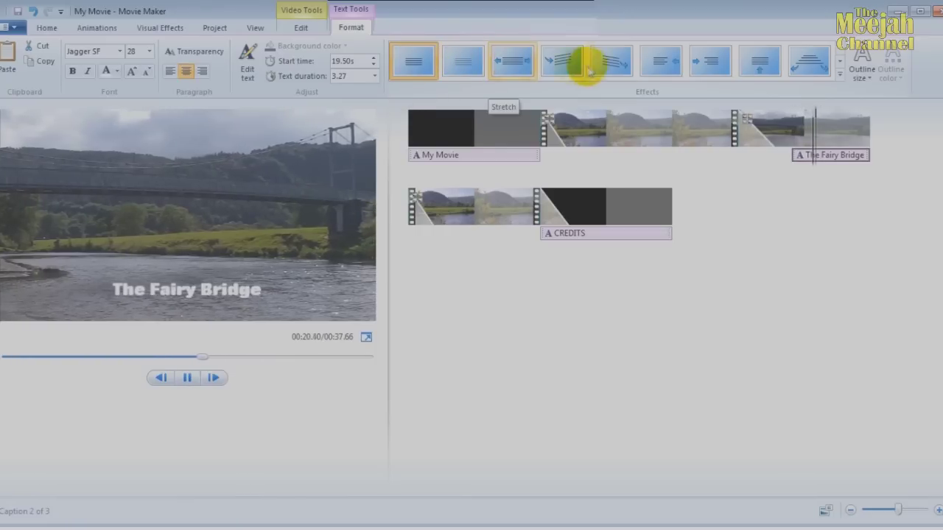
{"action": "left_click", "coordinate": [464, 63]}
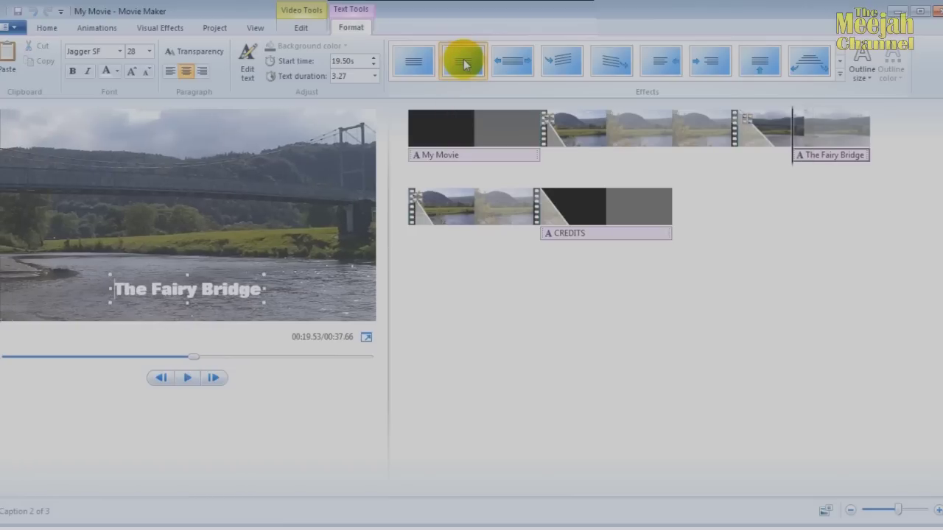
{"action": "left_click", "coordinate": [771, 138]}
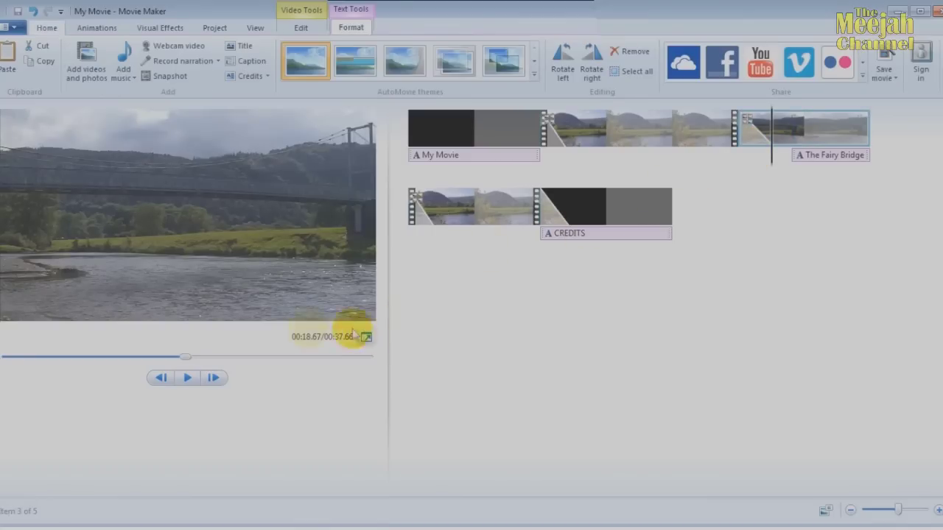
{"action": "left_click", "coordinate": [187, 378]}
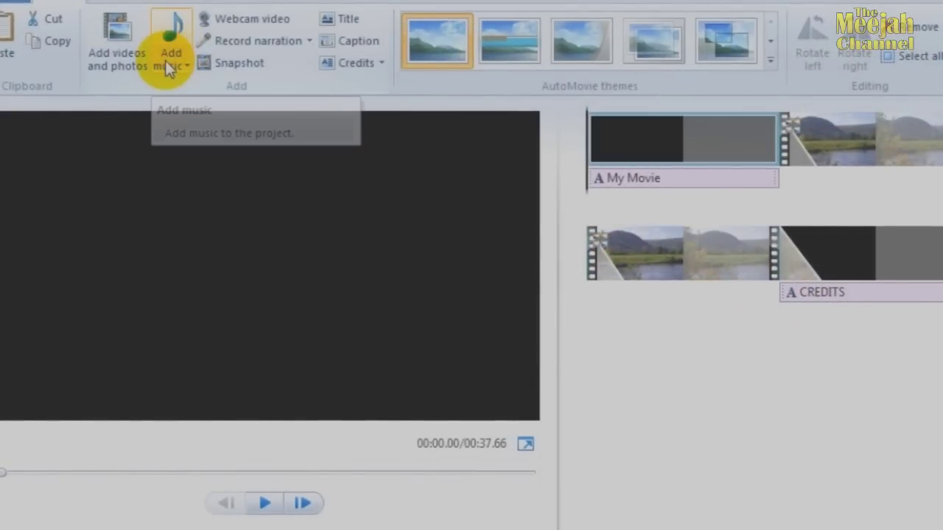
- Add the As_We_Go music file from the computer as the movie's soundtrack
{"action": "left_click", "coordinate": [184, 66]}
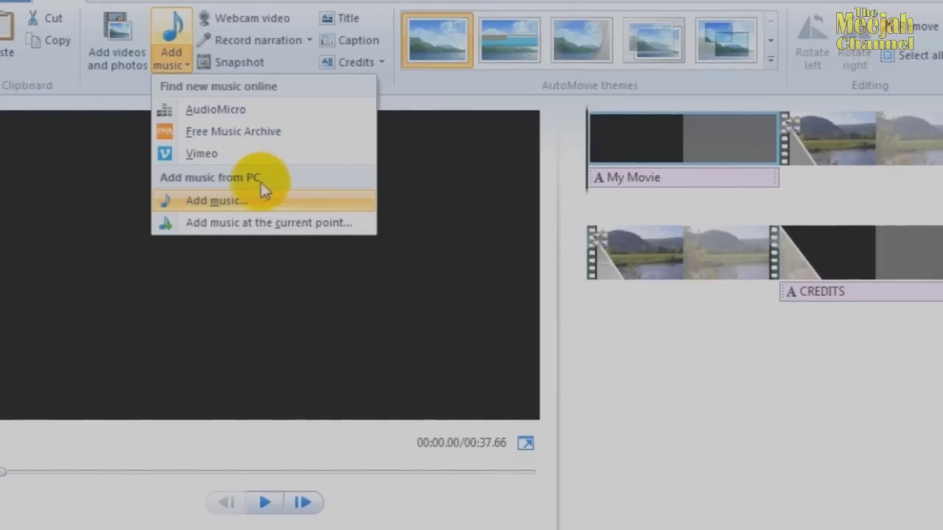
{"action": "left_click", "coordinate": [231, 201]}
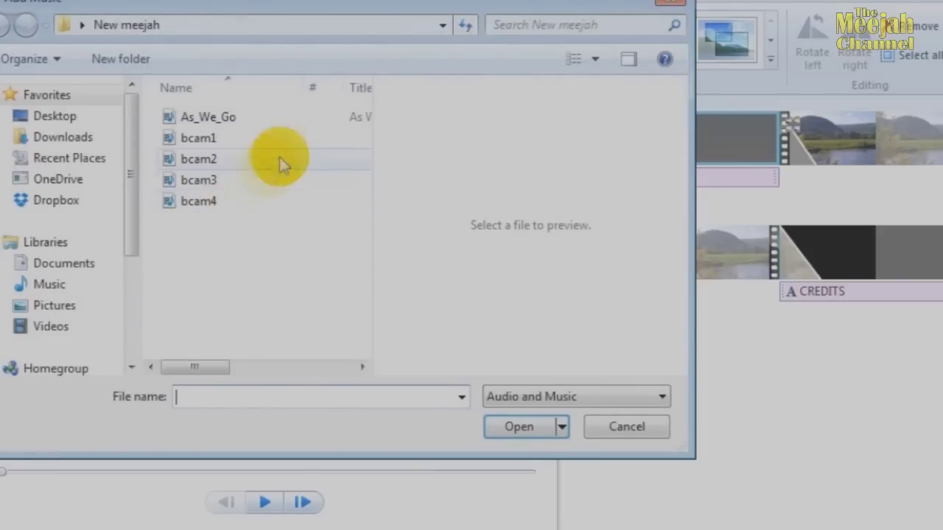
{"action": "scroll", "coordinate": [133, 130], "scroll_direction": "down", "scroll_amount": 1}
{"action": "scroll", "coordinate": [133, 122], "scroll_direction": "up", "scroll_amount": 1}
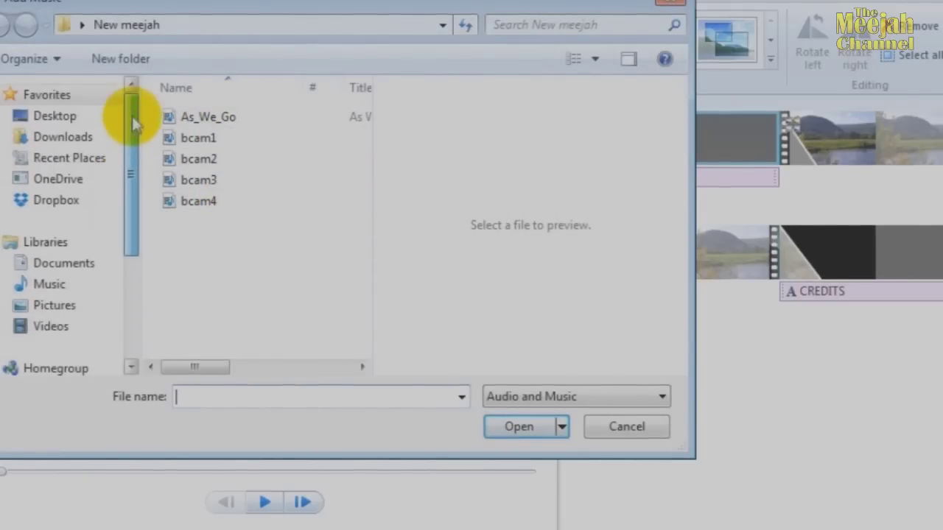
{"action": "left_click", "coordinate": [203, 121]}
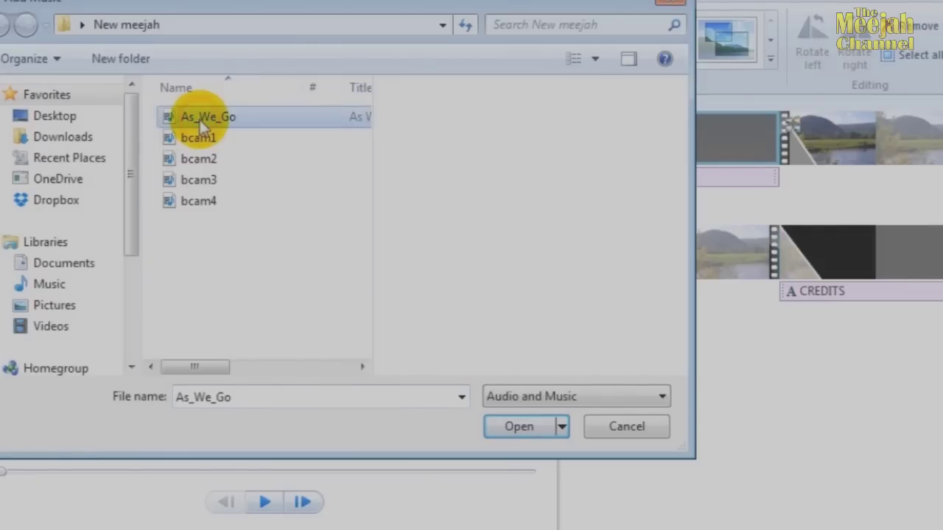
{"action": "left_click", "coordinate": [525, 433]}
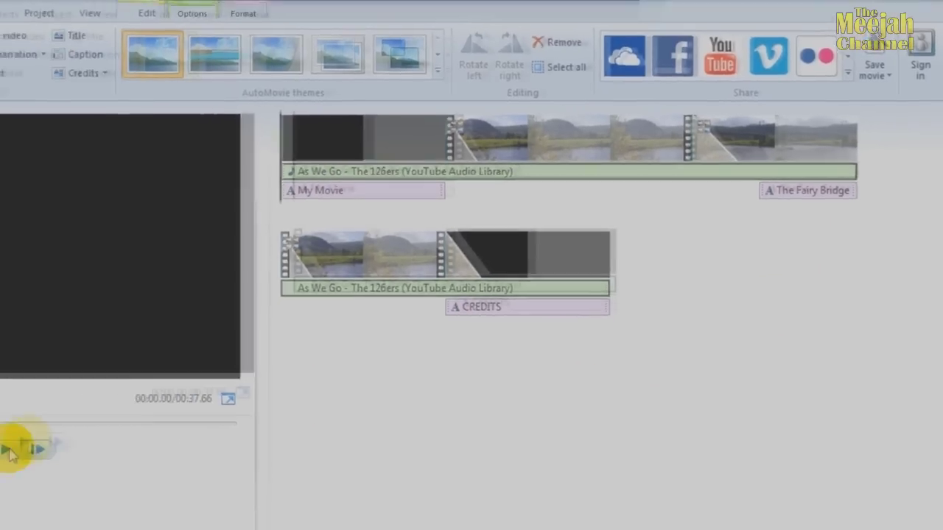
- Play the opening title, and the credits through to the movie's end, to check the soundtrack
{"action": "left_click", "coordinate": [189, 377]}
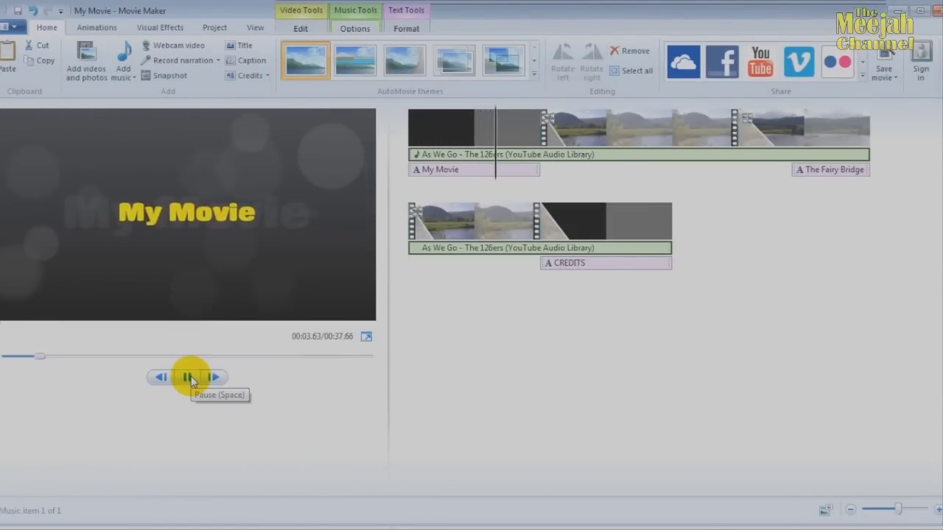
{"action": "left_click", "coordinate": [188, 377]}
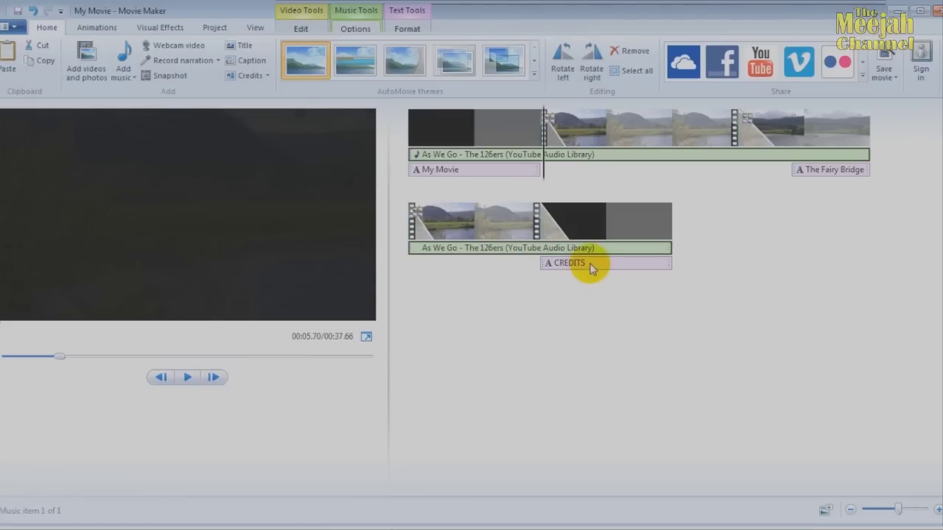
{"action": "left_click", "coordinate": [473, 254]}
{"action": "left_click_drag", "start_coordinate": [411, 251], "coordinate": [577, 248]}
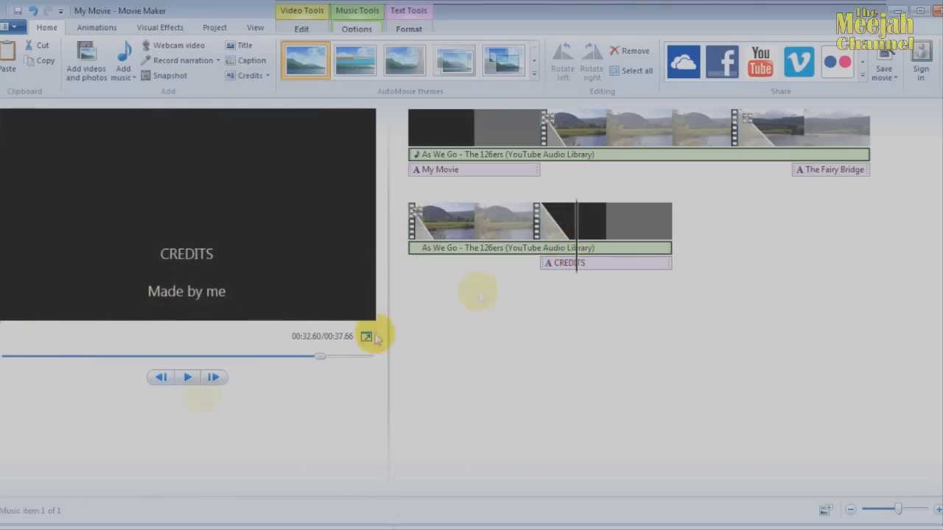
{"action": "left_click", "coordinate": [188, 378]}
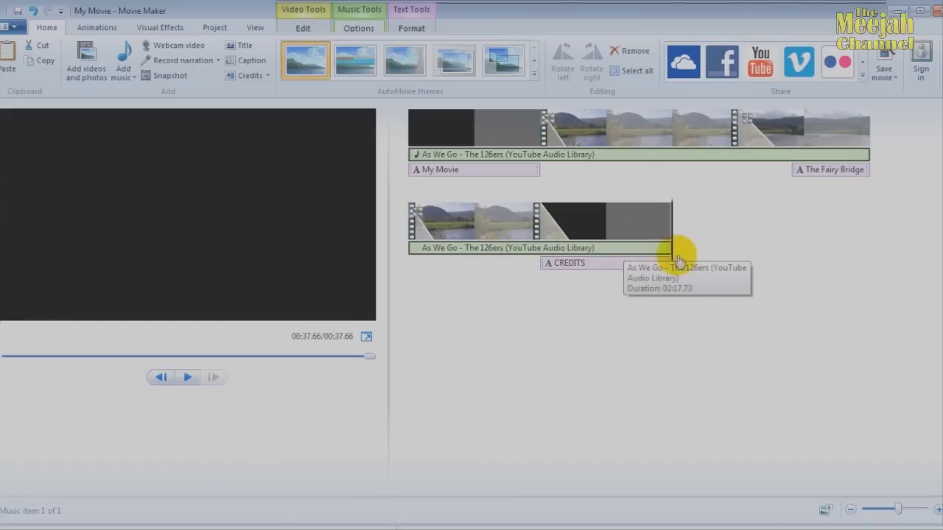
- Set the soundtrack's fade-out to Medium and play the credits to hear how the music ends
{"action": "left_click", "coordinate": [612, 249]}
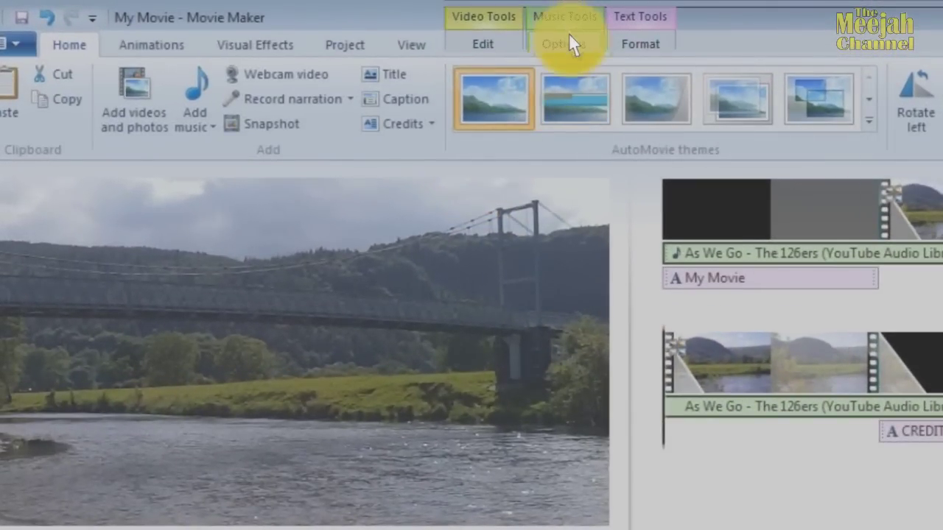
{"action": "left_click", "coordinate": [566, 44]}
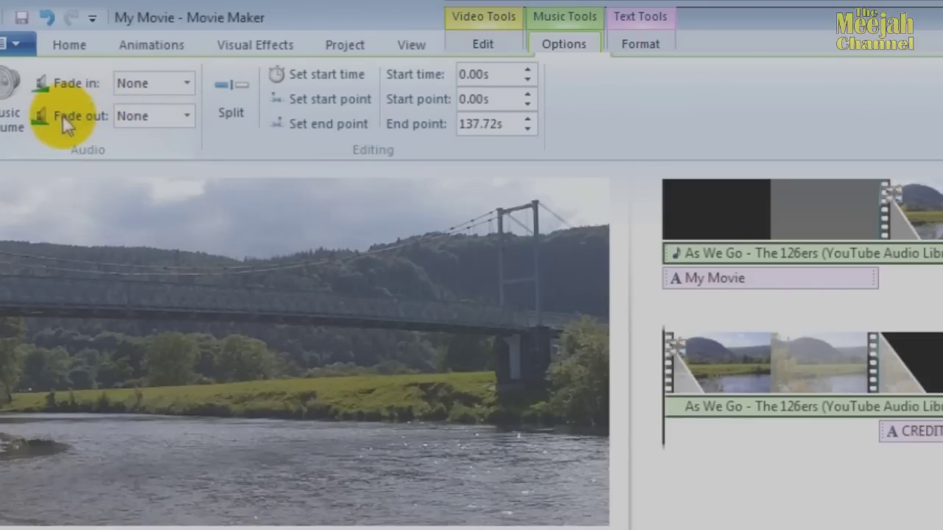
{"action": "left_click", "coordinate": [188, 116]}
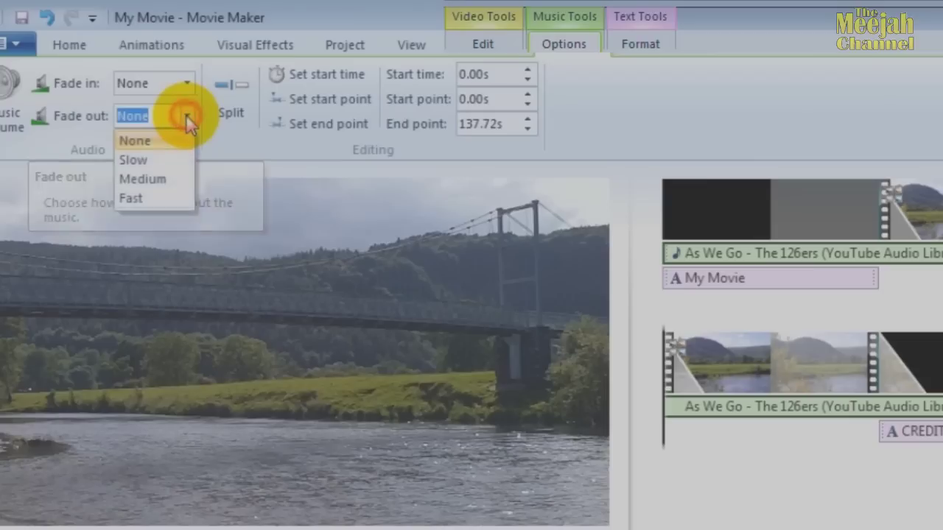
{"action": "left_click", "coordinate": [157, 179]}
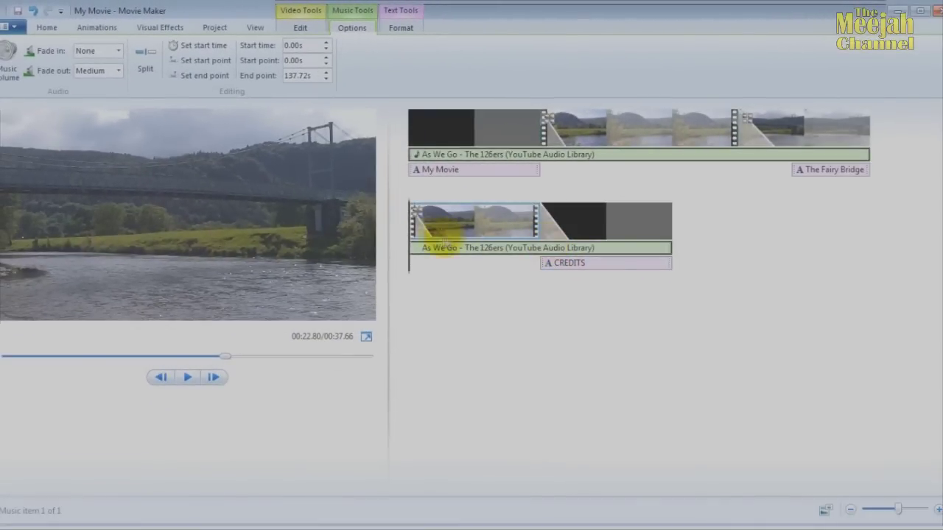
{"action": "left_click", "coordinate": [557, 257]}
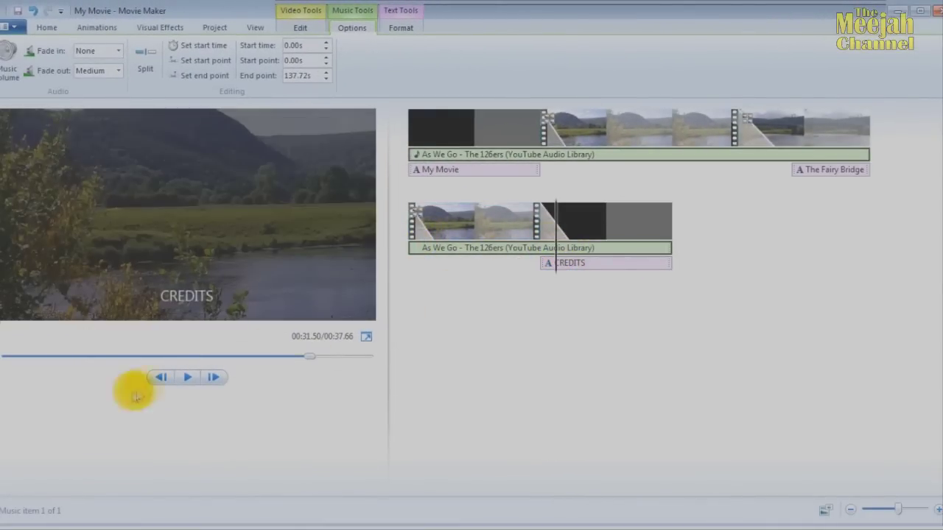
{"action": "left_click", "coordinate": [187, 377]}
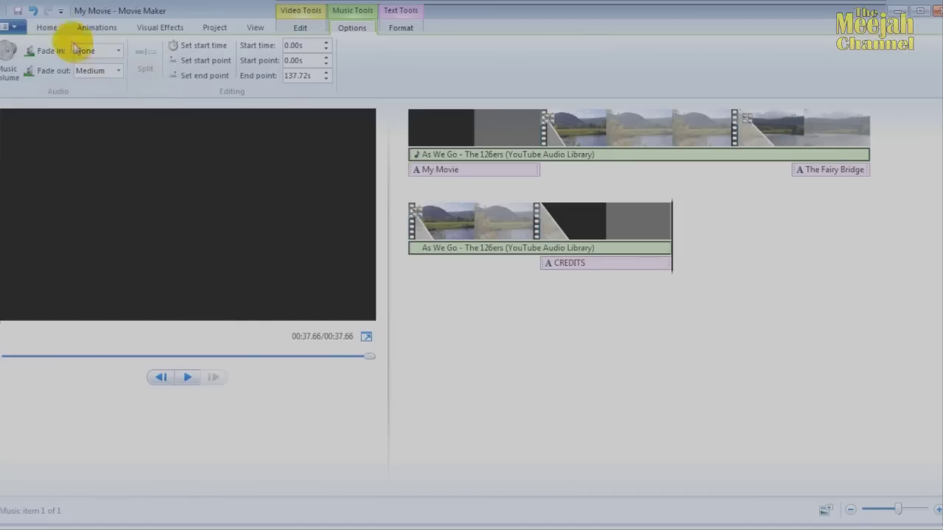
- Look through the movie export presets and choose the common setting for high-definition display at 1920 x 1080
{"action": "left_click", "coordinate": [51, 30]}
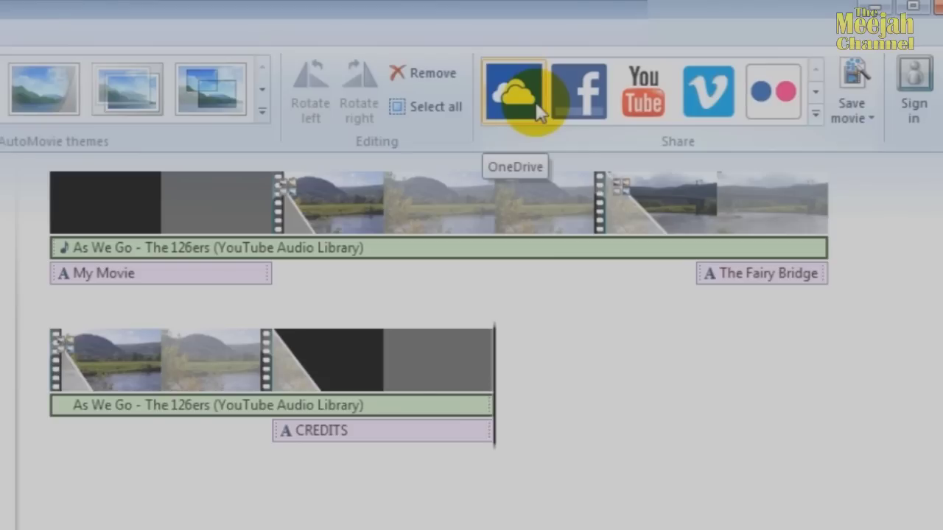
{"action": "left_click", "coordinate": [518, 101]}
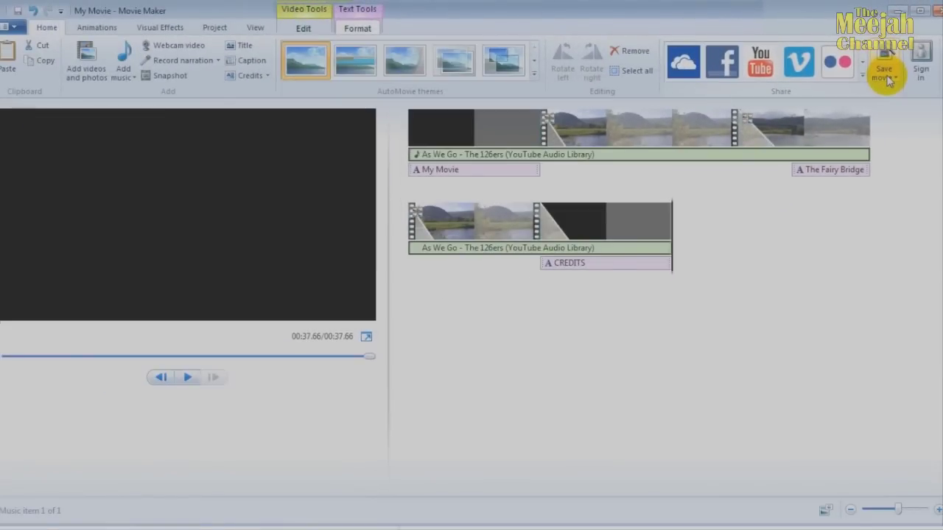
{"action": "left_click", "coordinate": [889, 77]}
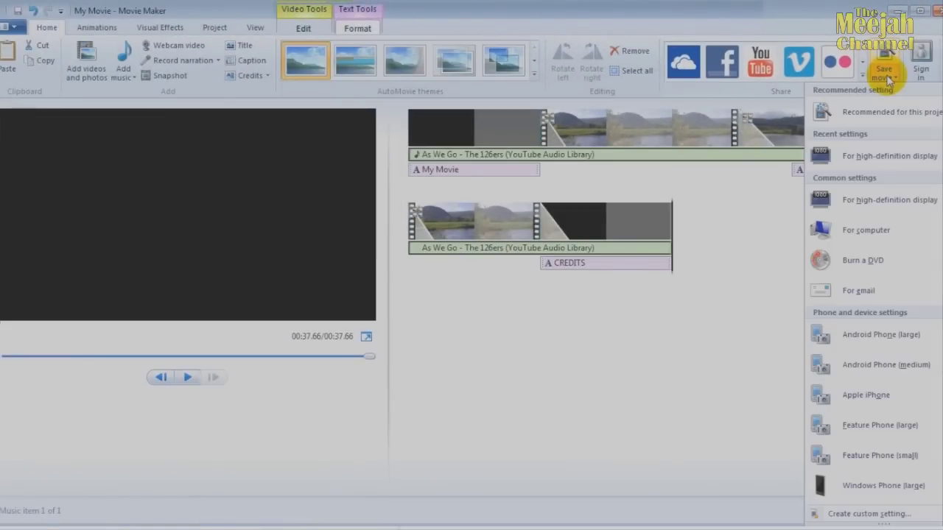
{"action": "scroll", "coordinate": [863, 251], "scroll_direction": "down", "scroll_amount": 5}
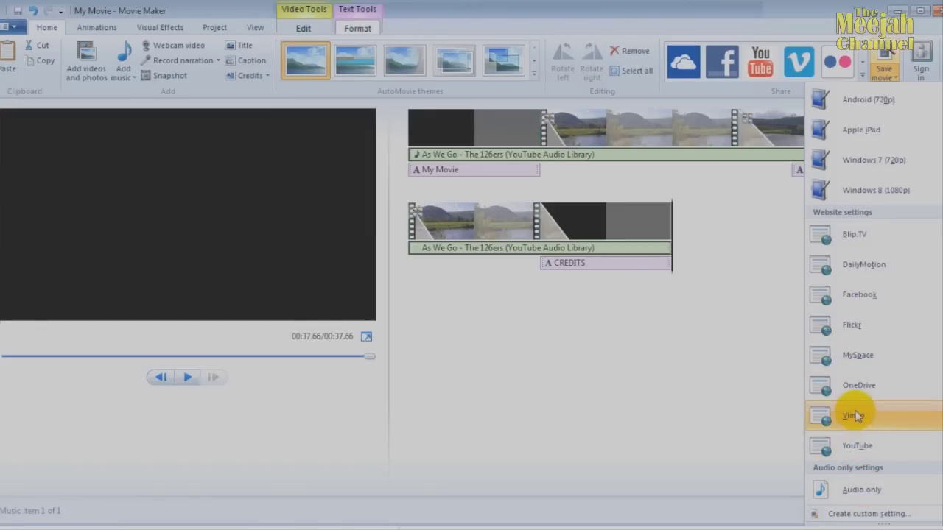
{"action": "scroll", "coordinate": [862, 245], "scroll_direction": "up", "scroll_amount": 5}
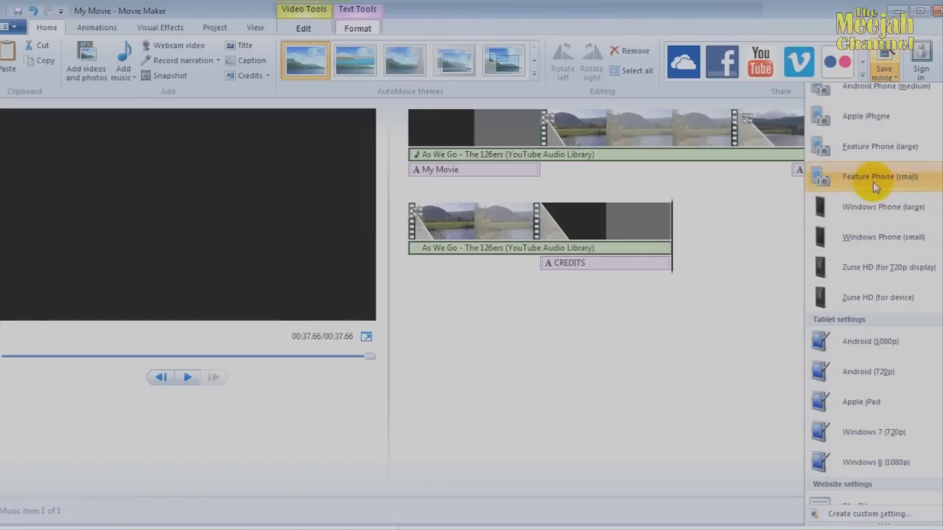
{"action": "scroll", "coordinate": [874, 189], "scroll_direction": "up", "scroll_amount": 3}
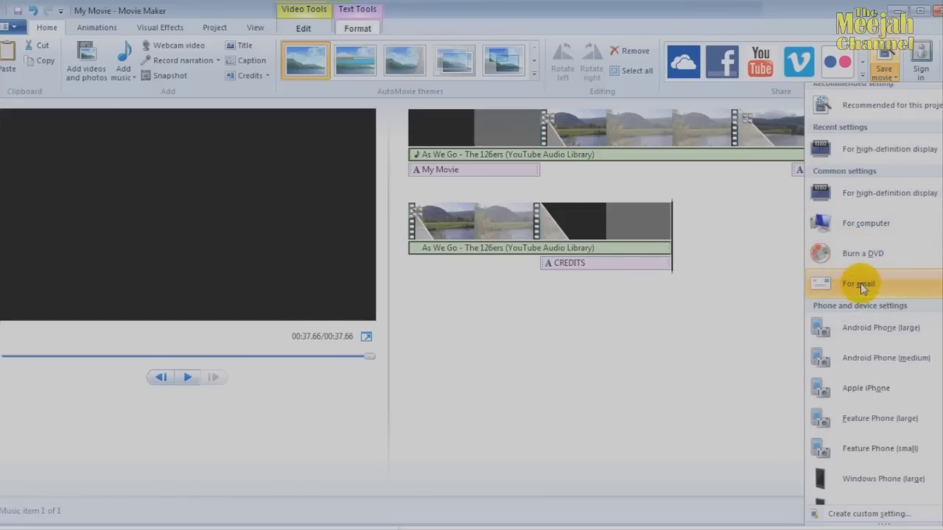
{"action": "mouse_move", "coordinate": [861, 283]}
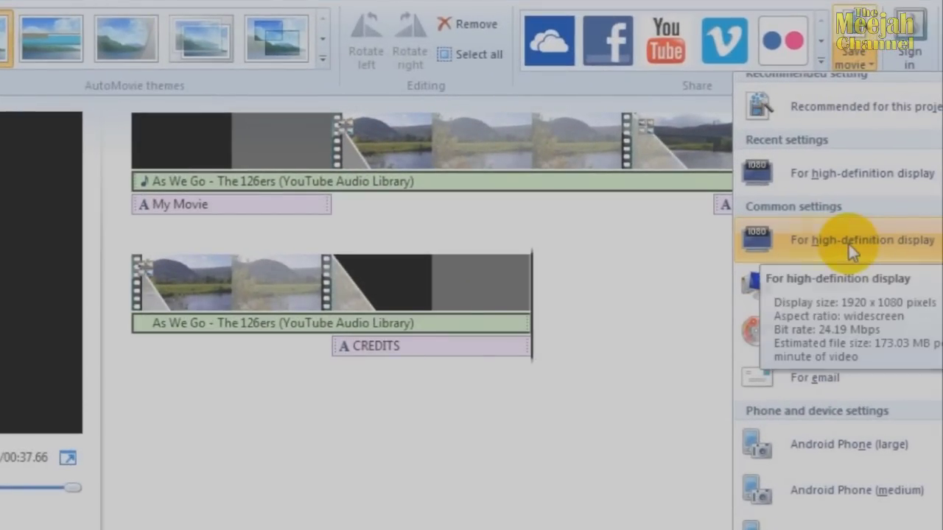
{"action": "left_click", "coordinate": [816, 239]}
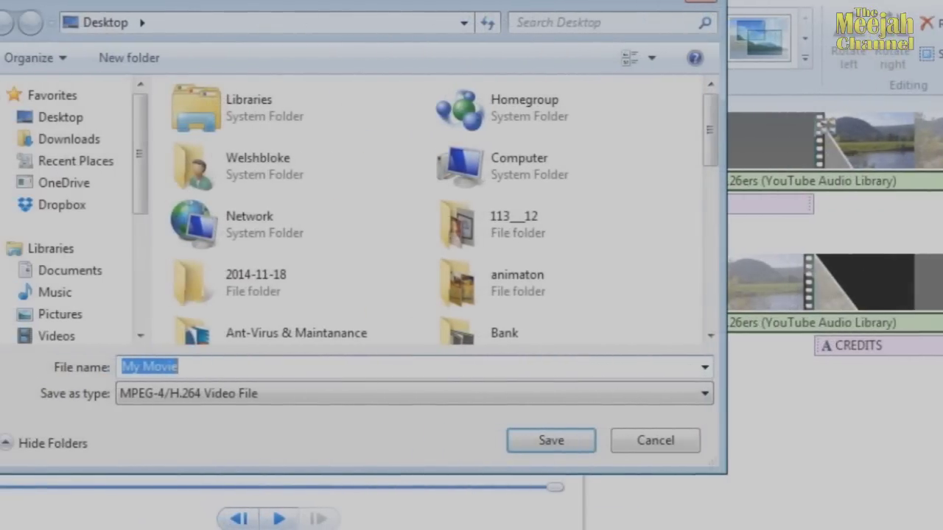
- Save the video to the Desktop as My First Movie in MPEG-4/H.264 format and play the finished file
{"action": "left_click", "coordinate": [107, 26]}
{"action": "left_click", "coordinate": [359, 398]}
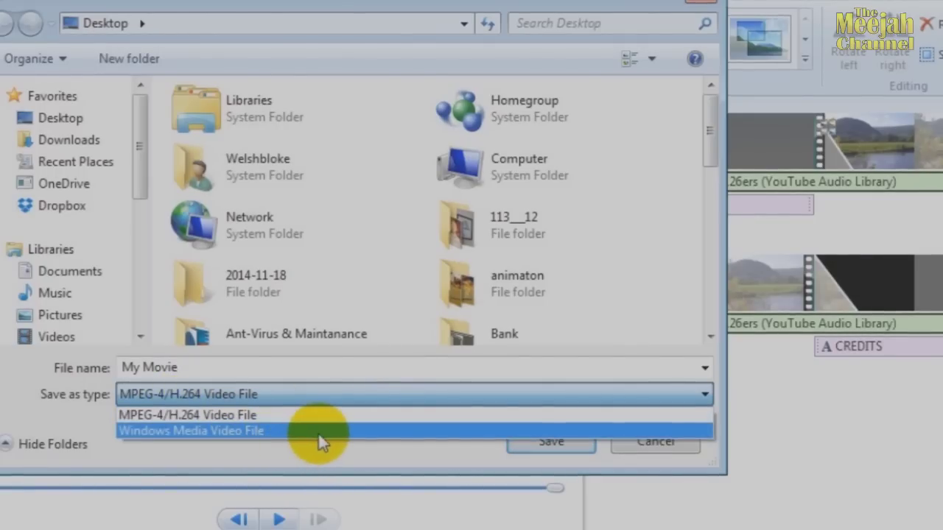
{"action": "left_click", "coordinate": [174, 368]}
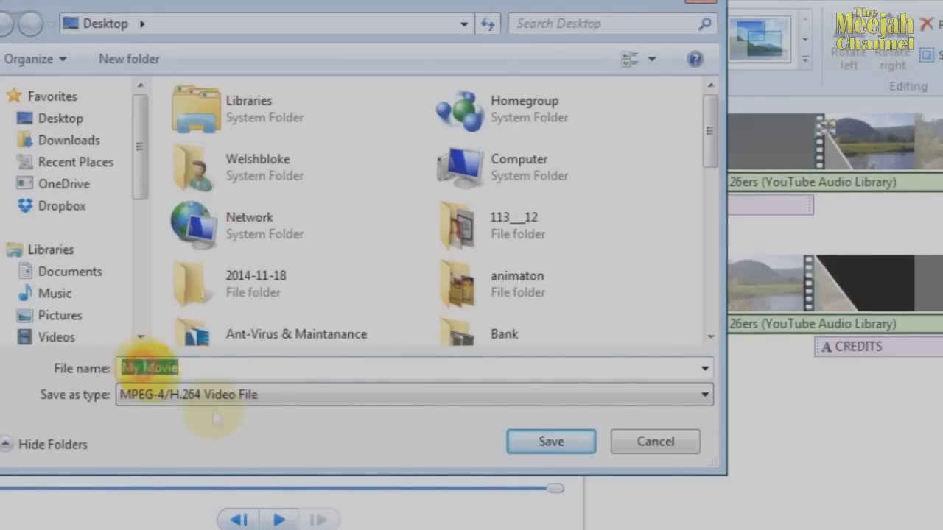
{"action": "left_click", "coordinate": [144, 367]}
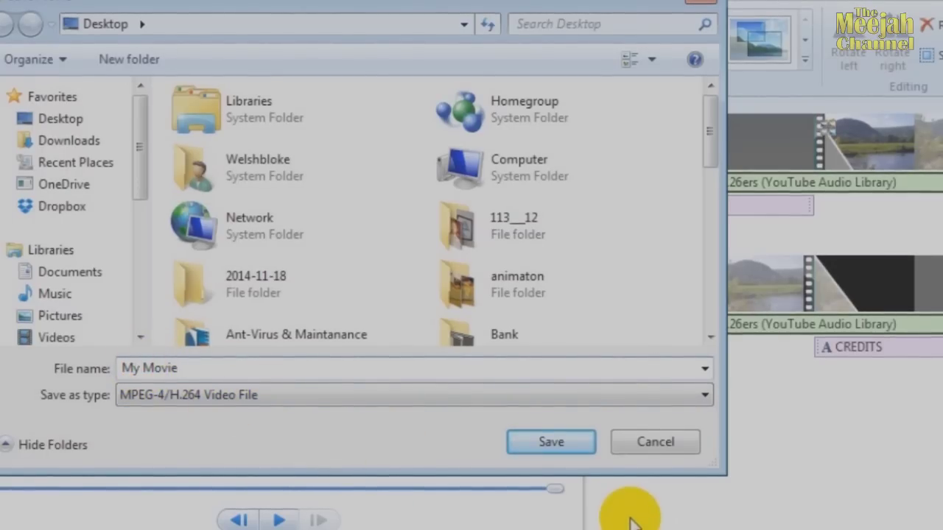
{"action": "type", "text": "First"}
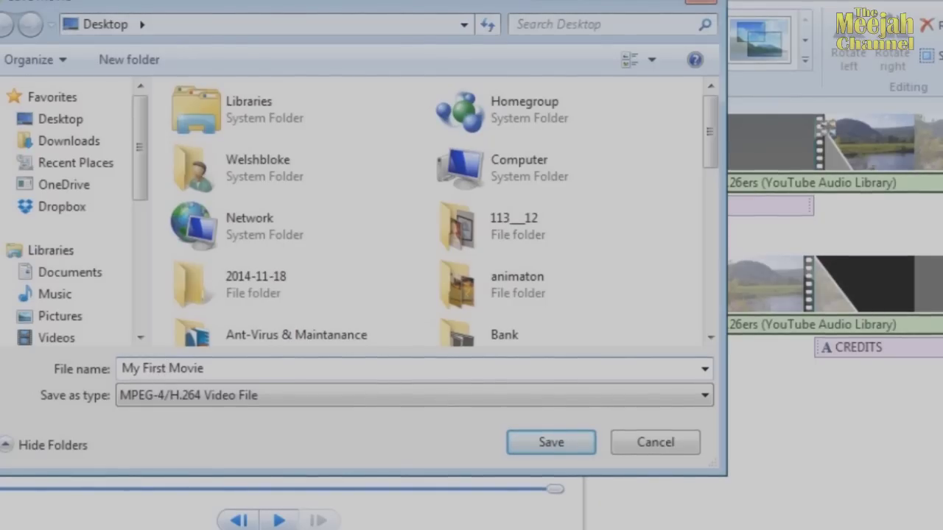
{"action": "left_click", "coordinate": [551, 445]}
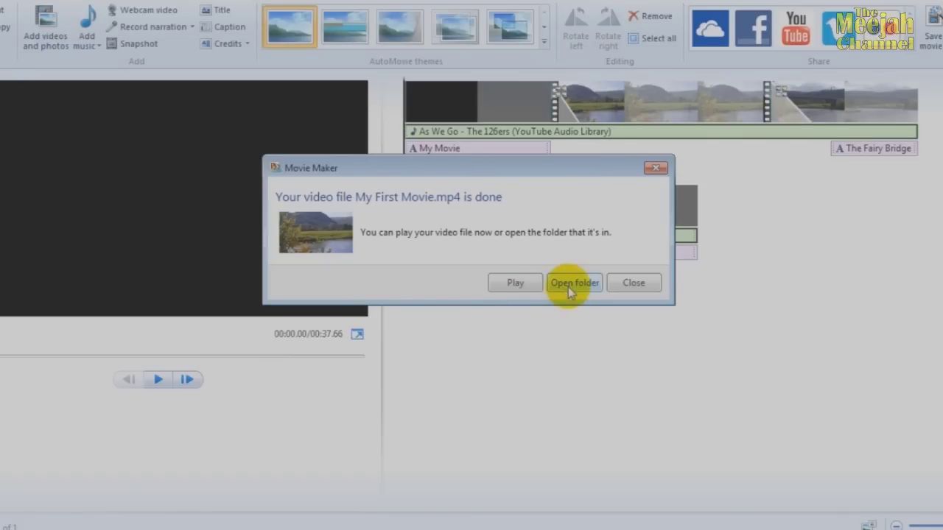
{"action": "left_click", "coordinate": [515, 282]}
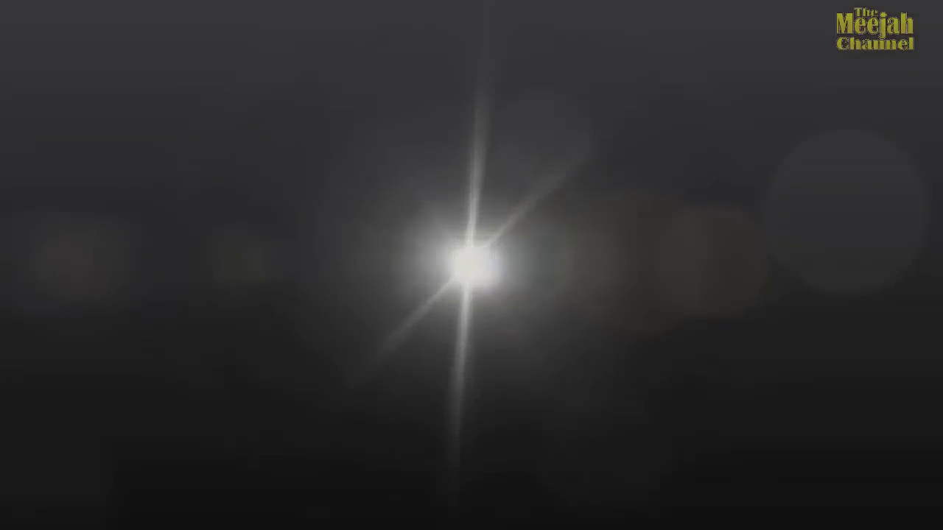